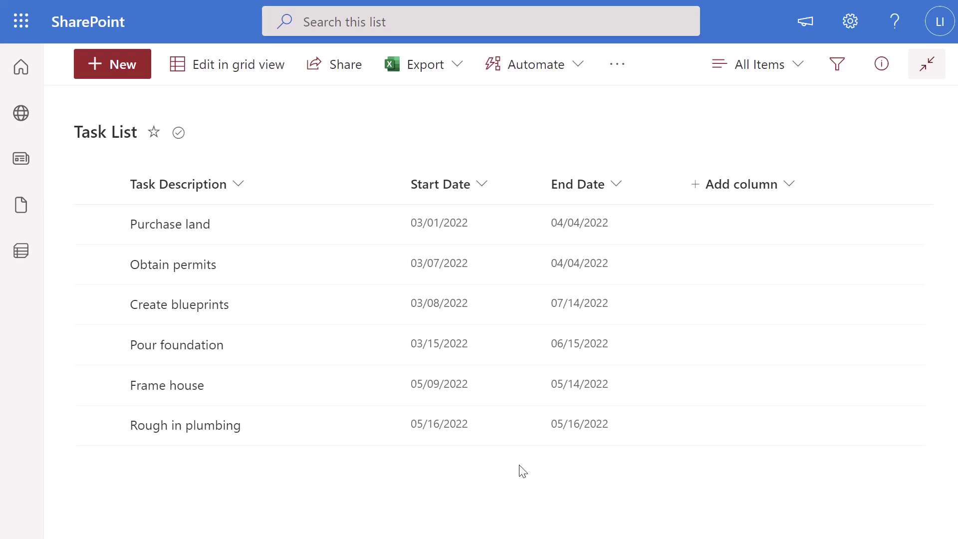
Start a new Choice column in the task list and name it Status.
click(792, 188)
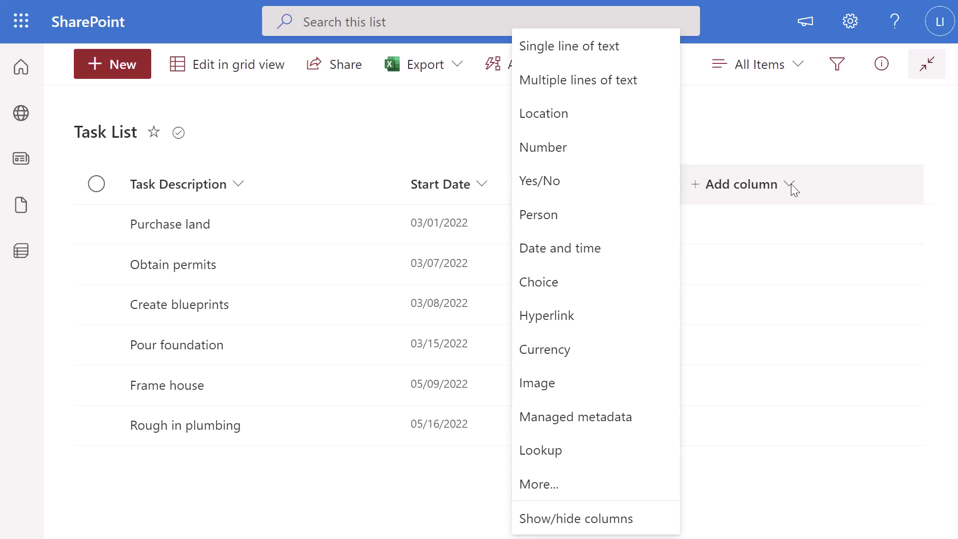
click(546, 282)
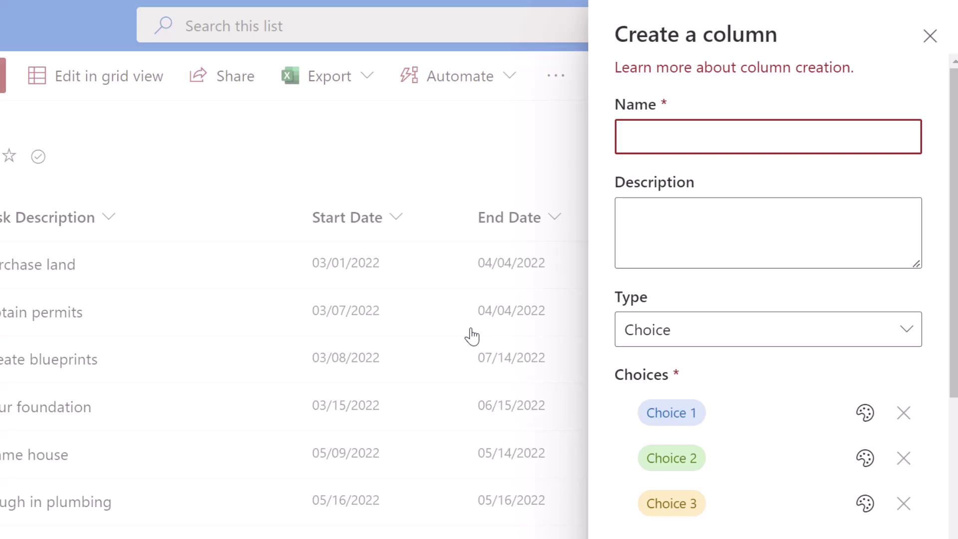
text(Status)
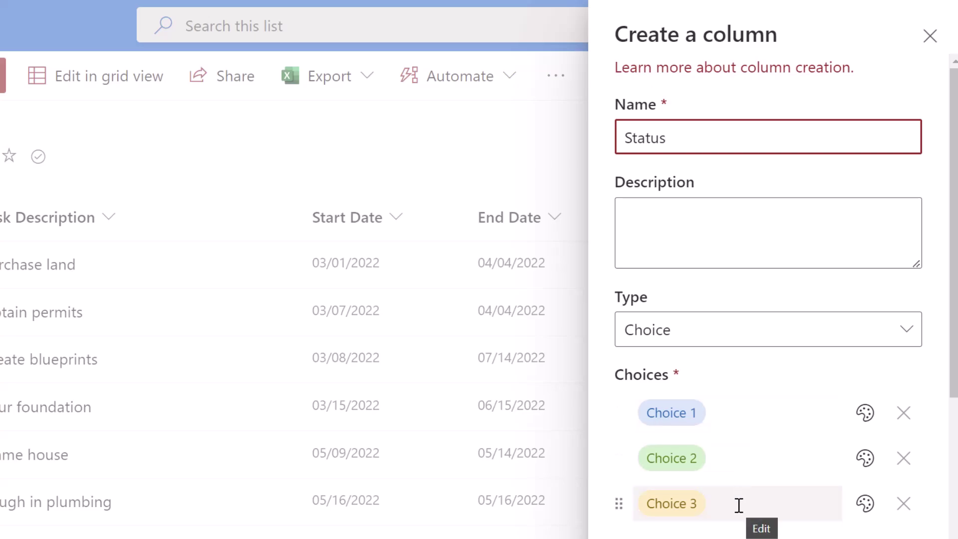
Rename the three default choices of the Status column as Backlog, Work In Progress and Completed.
click(730, 414)
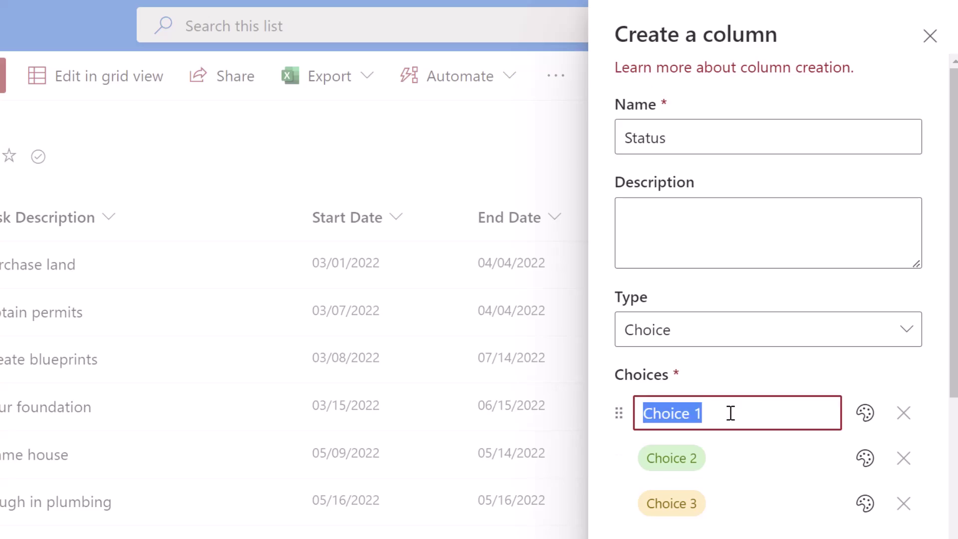
key(BackSpace)
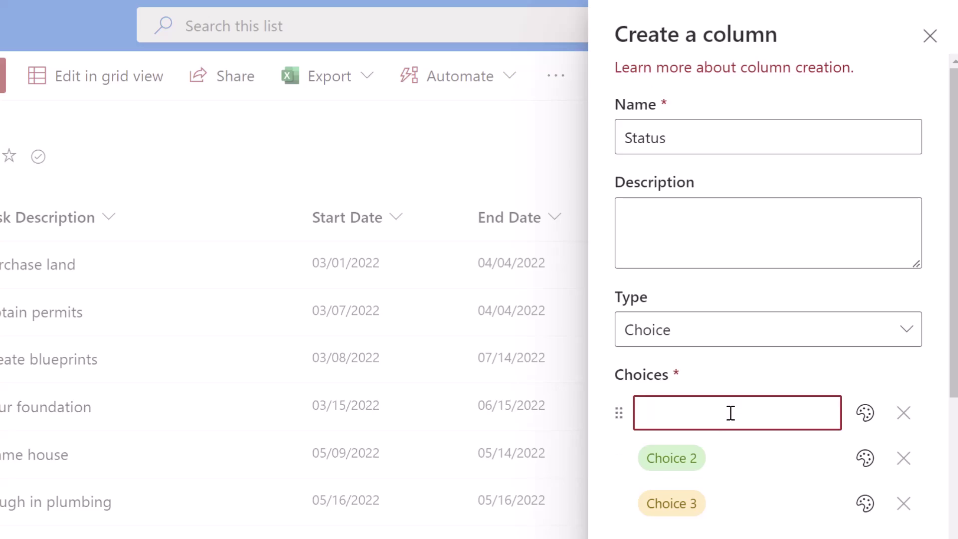
text(Backlog)
click(733, 456)
text(Wor)
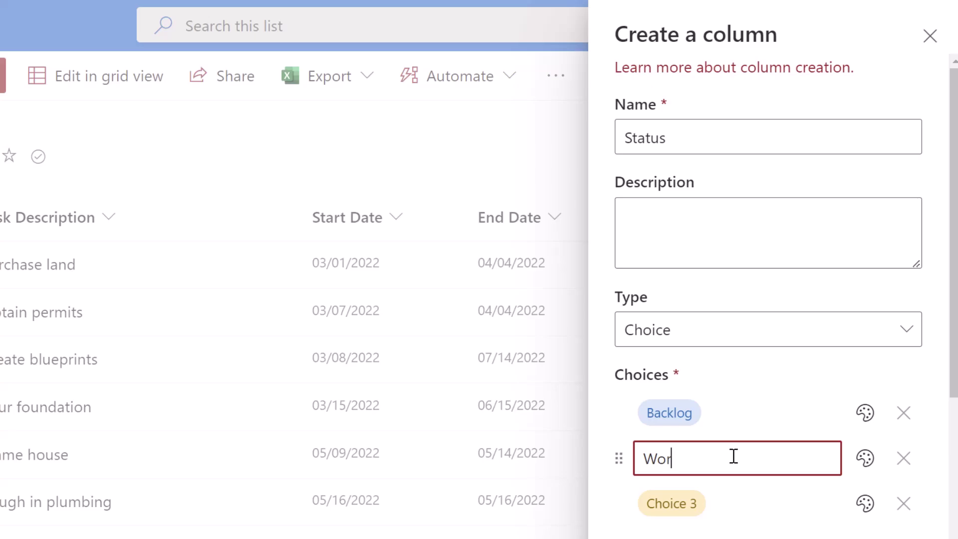
text(k In Progress)
click(734, 507)
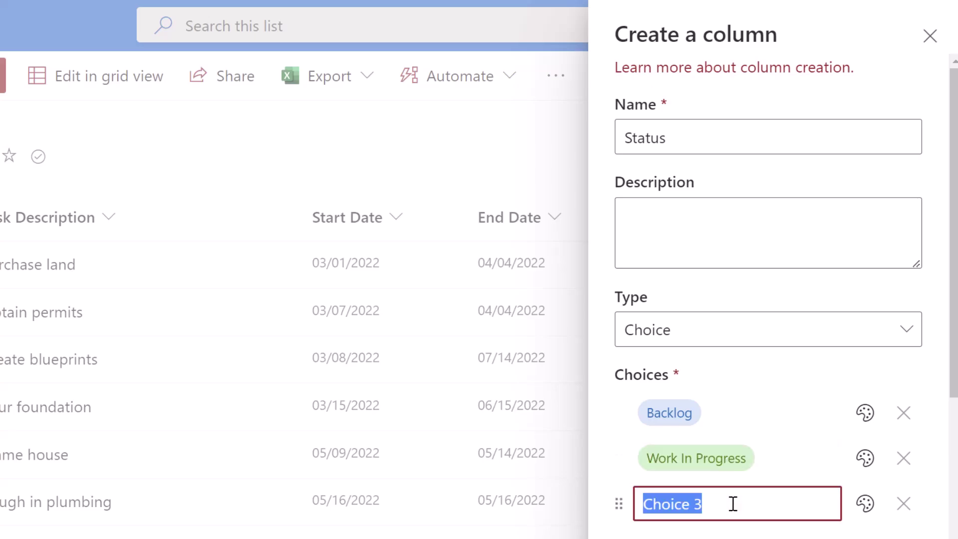
text(Completed)
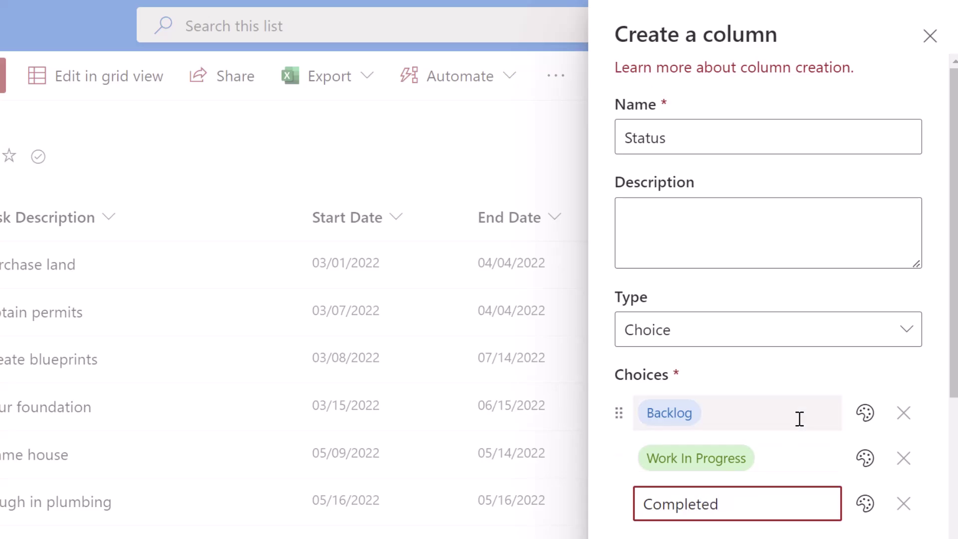
click(792, 388)
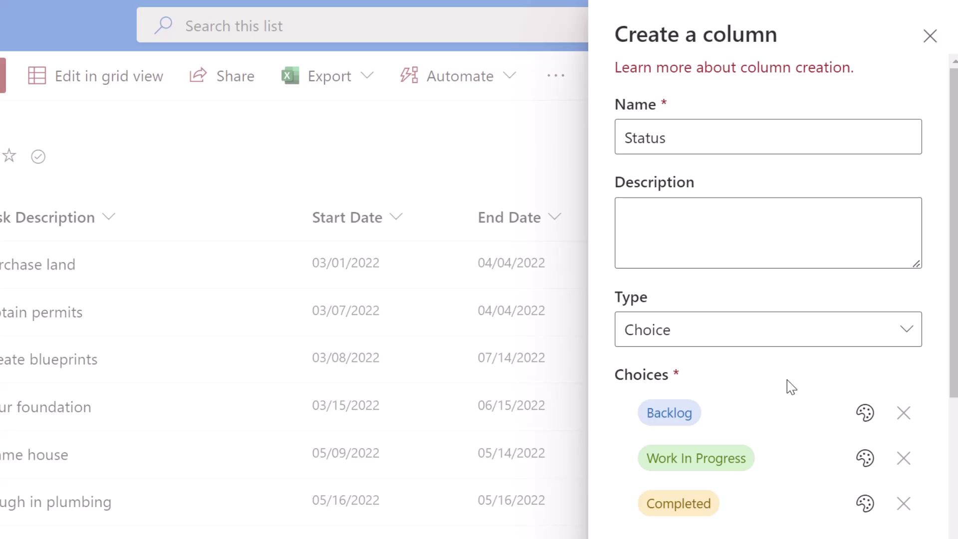
Recolor the Work In Progress choice with a solid blue-violet fill and the Completed choice with light green.
click(865, 467)
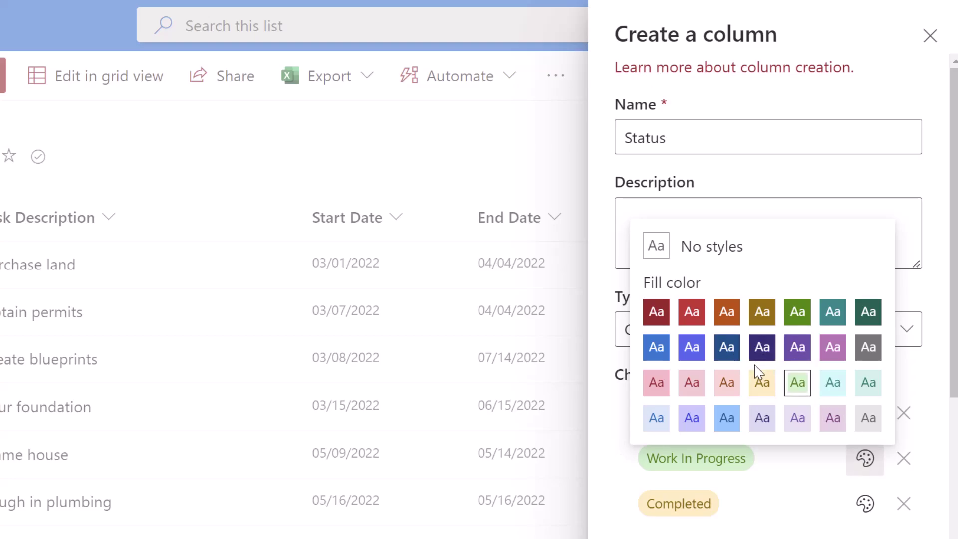
click(692, 352)
click(698, 506)
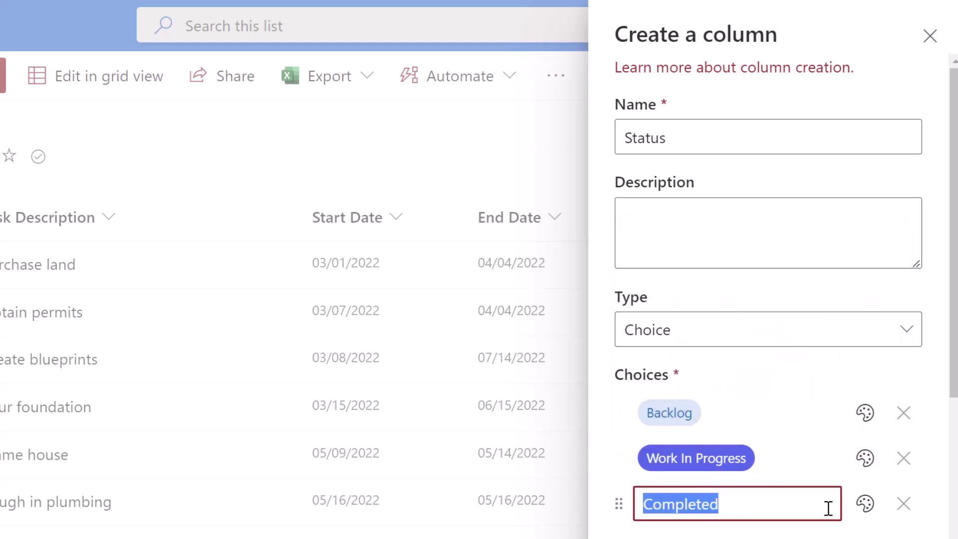
click(856, 503)
scroll(829, 449, down, 2)
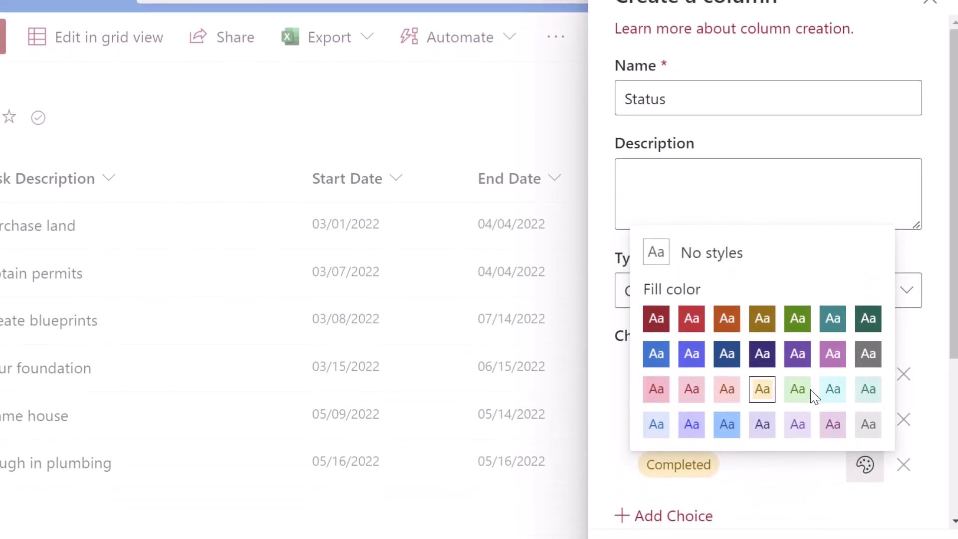
click(804, 387)
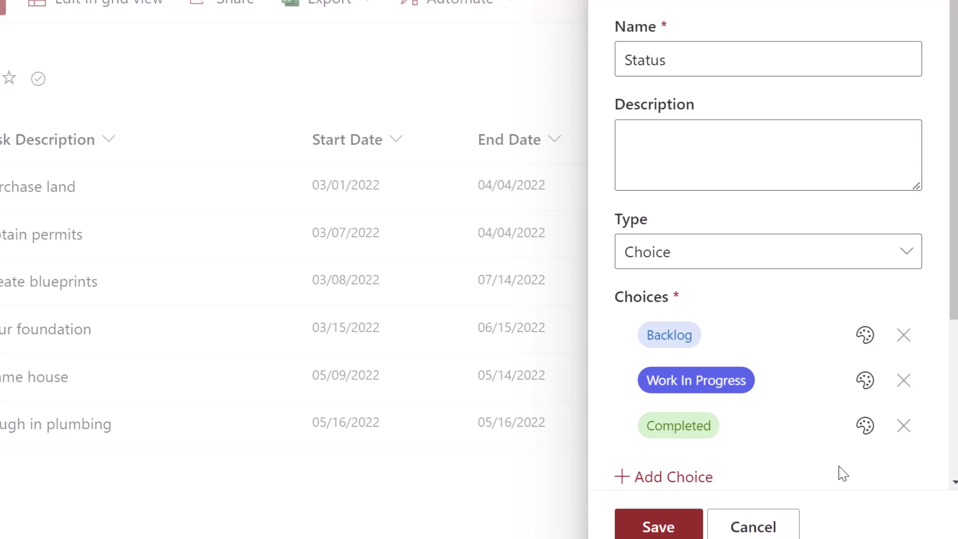
Add a fourth choice named Cancelled to the Status column.
click(701, 478)
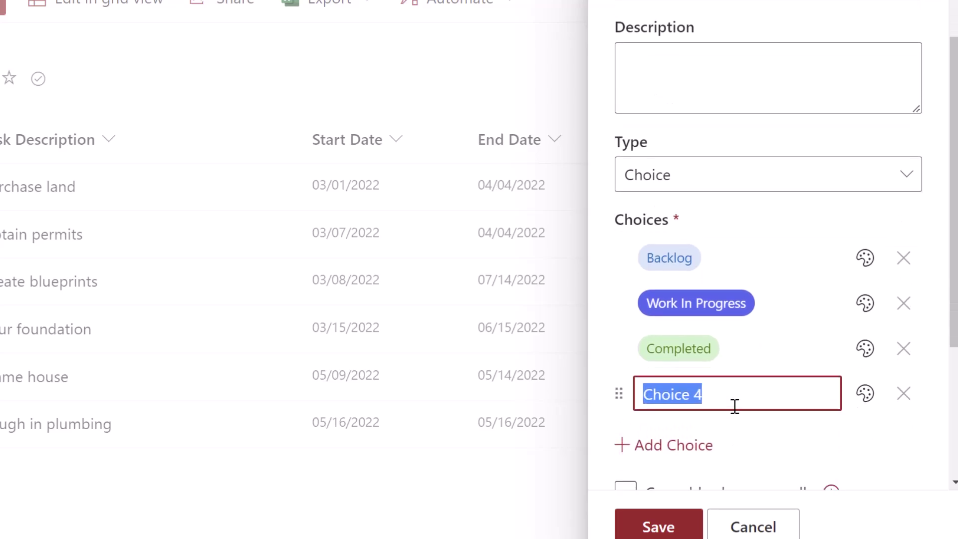
text(Cancelled)
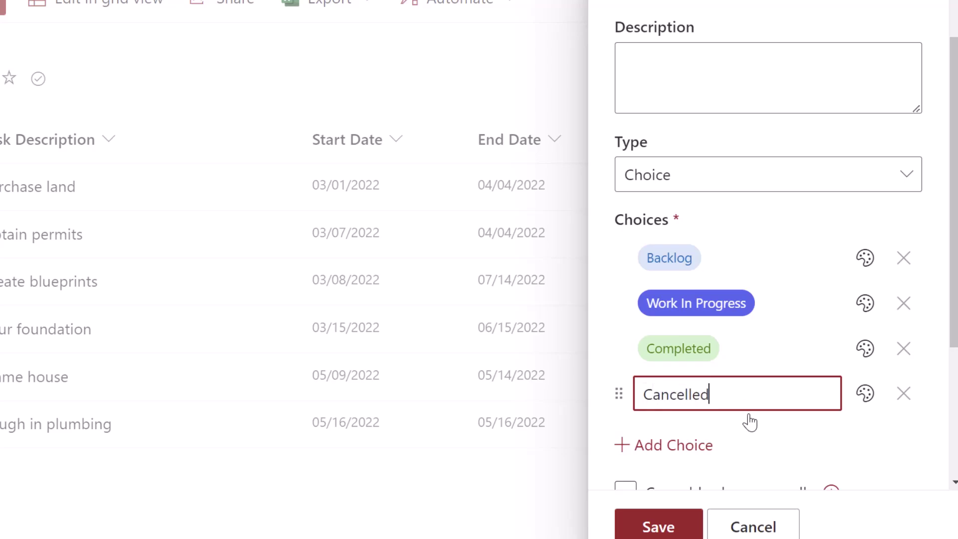
click(822, 437)
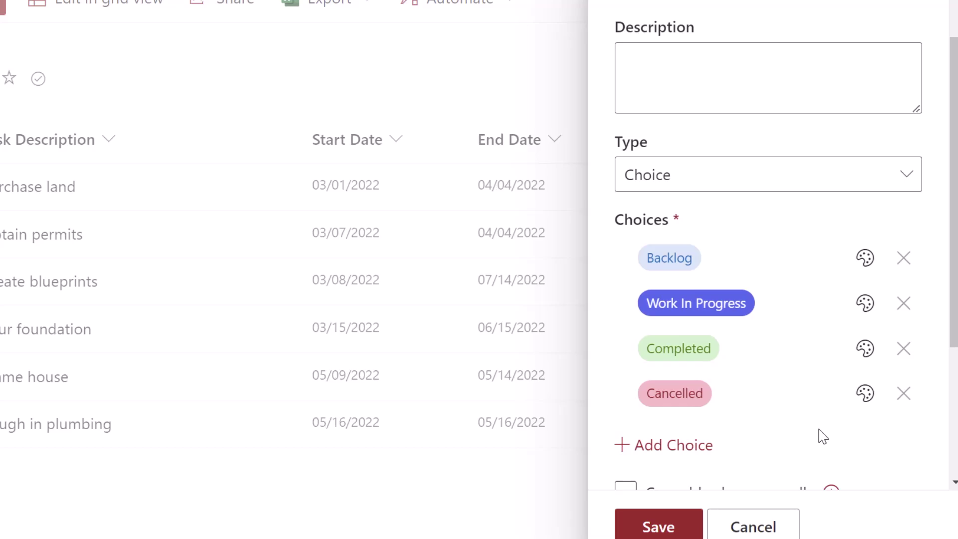
Move the Cancelled choice up above Work In Progress and return it to the end of the choices.
drag(621, 392, 623, 338)
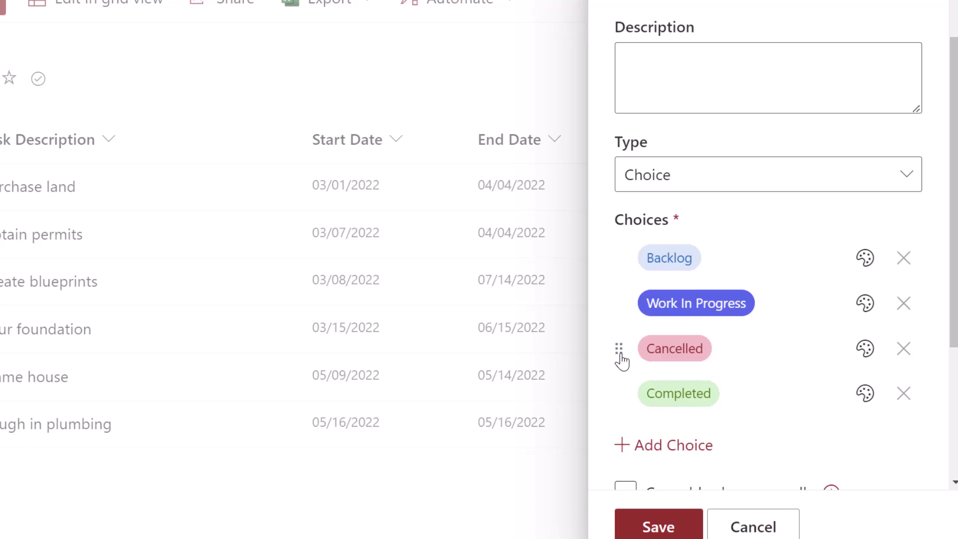
drag(619, 355, 621, 295)
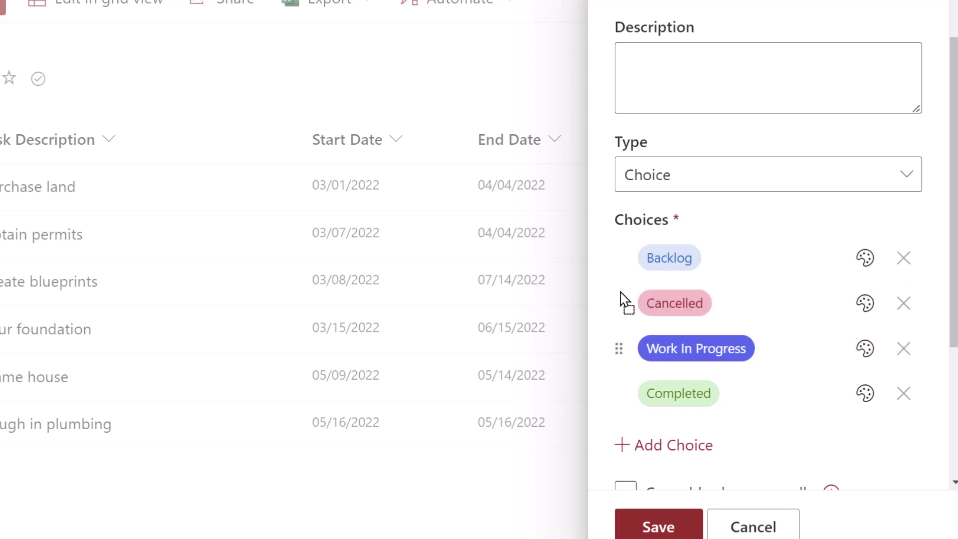
drag(621, 303, 624, 405)
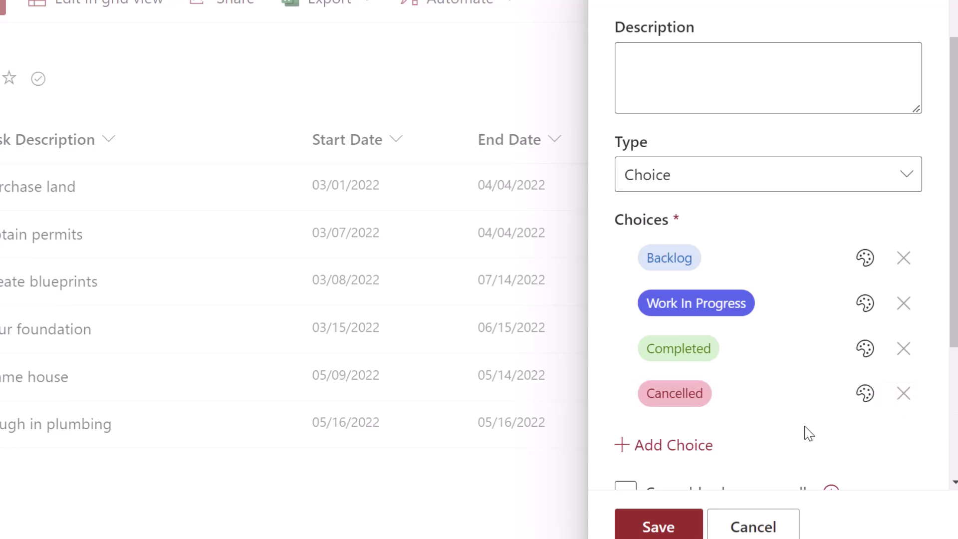
Review the Status column's additional options and save the column with a drop-down menu display and Add to all content types on.
scroll(809, 433, down, 5)
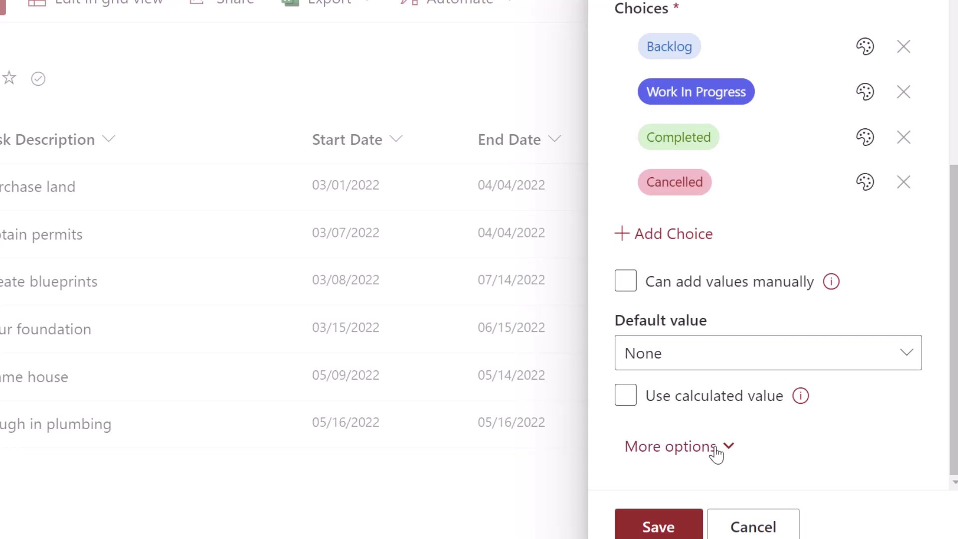
click(716, 453)
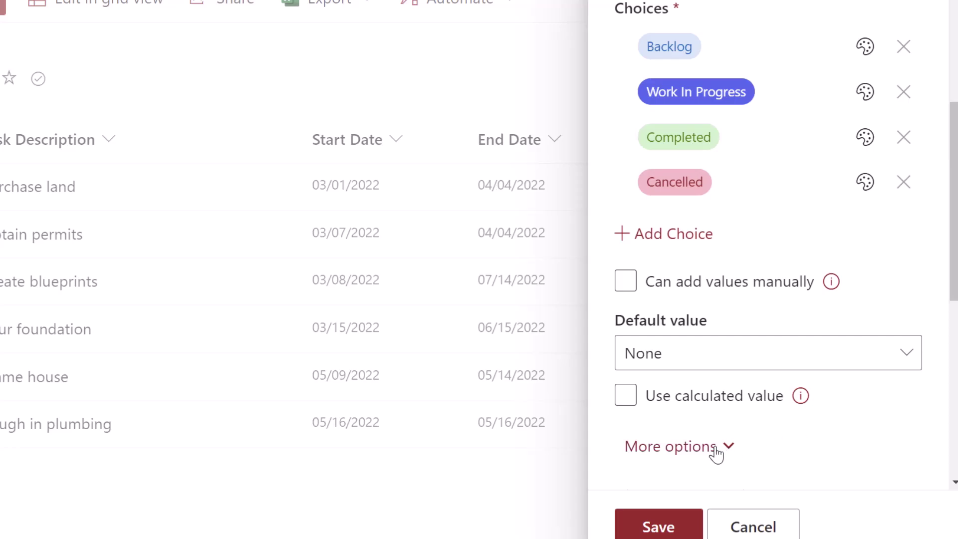
scroll(716, 449, down, 9)
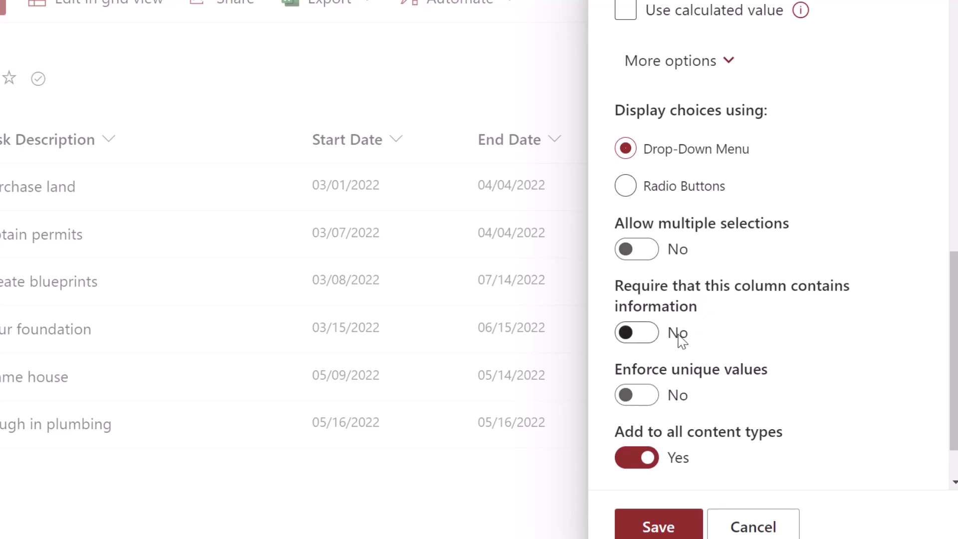
click(651, 467)
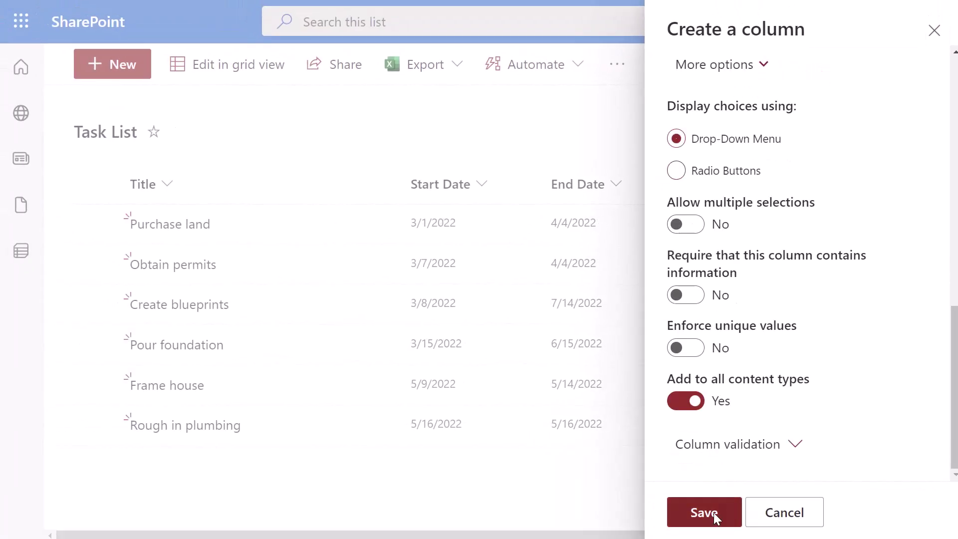
click(713, 513)
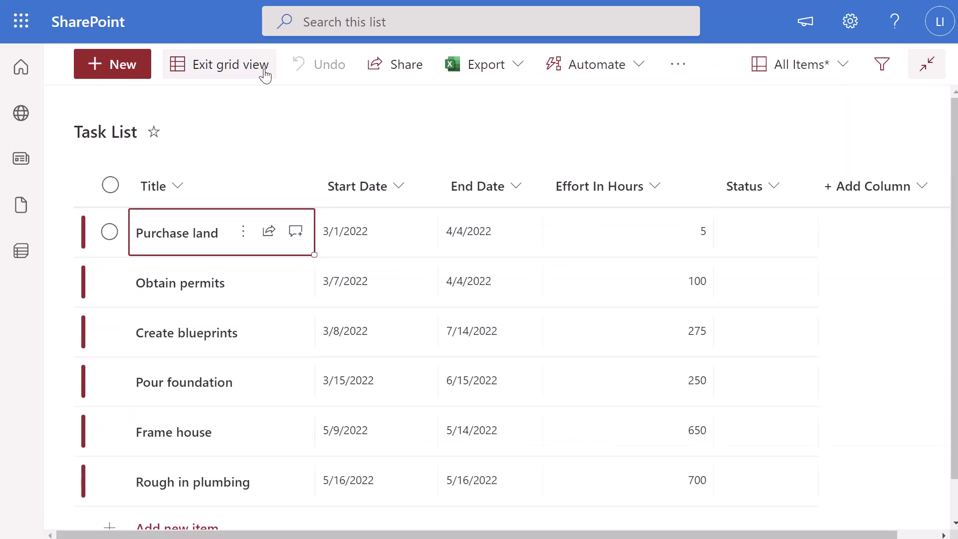
Set the Status of Purchase land to Backlog and of Obtain permits to Work In Progress.
click(787, 250)
click(788, 244)
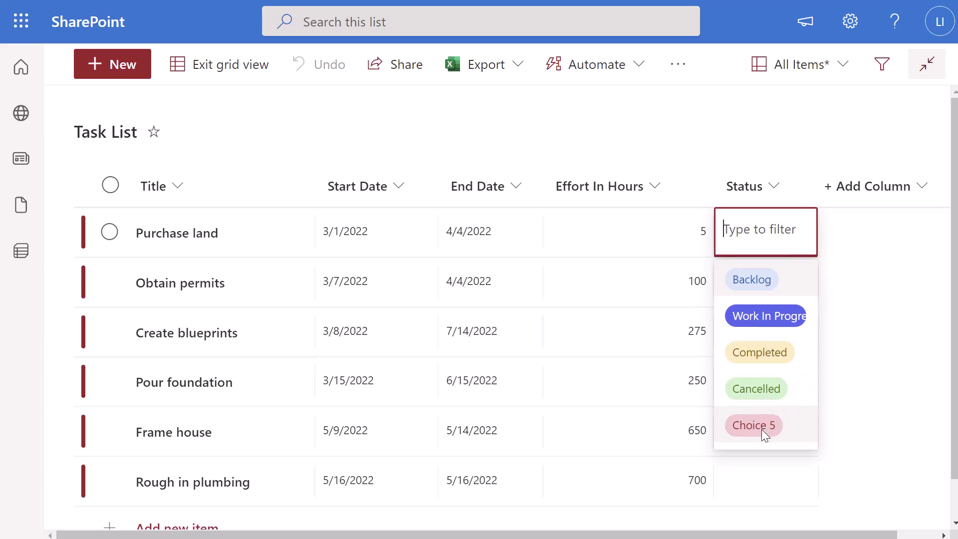
click(769, 283)
click(770, 284)
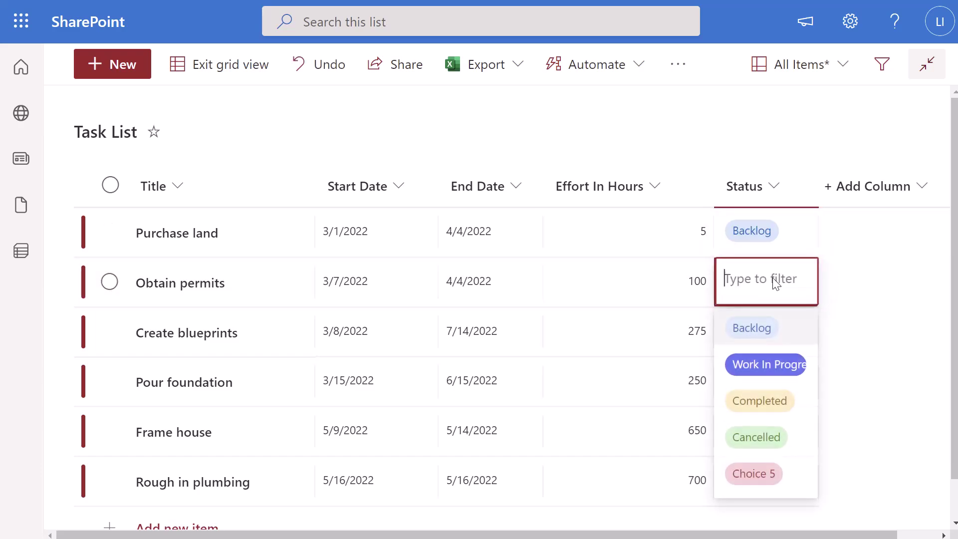
click(784, 369)
click(785, 331)
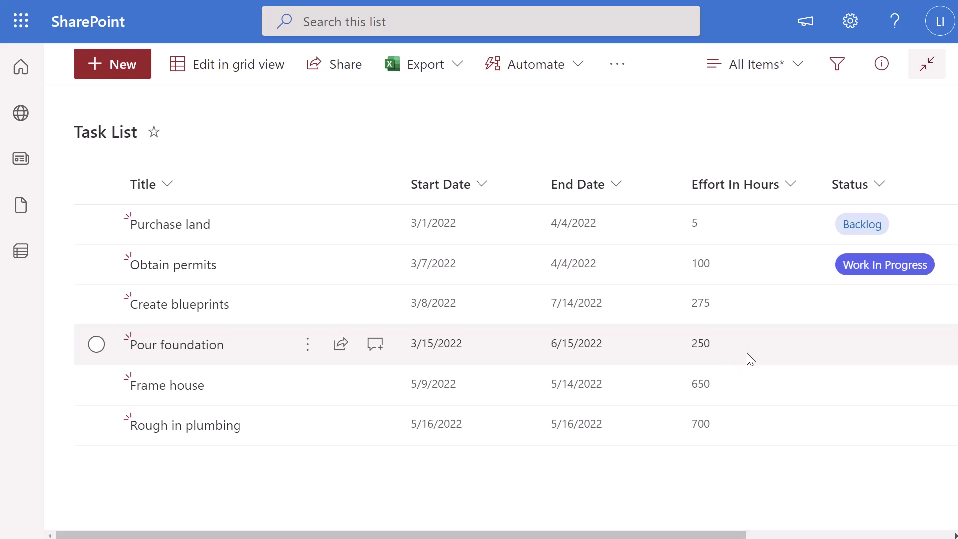
Open the column formatting settings for the Status column.
click(882, 187)
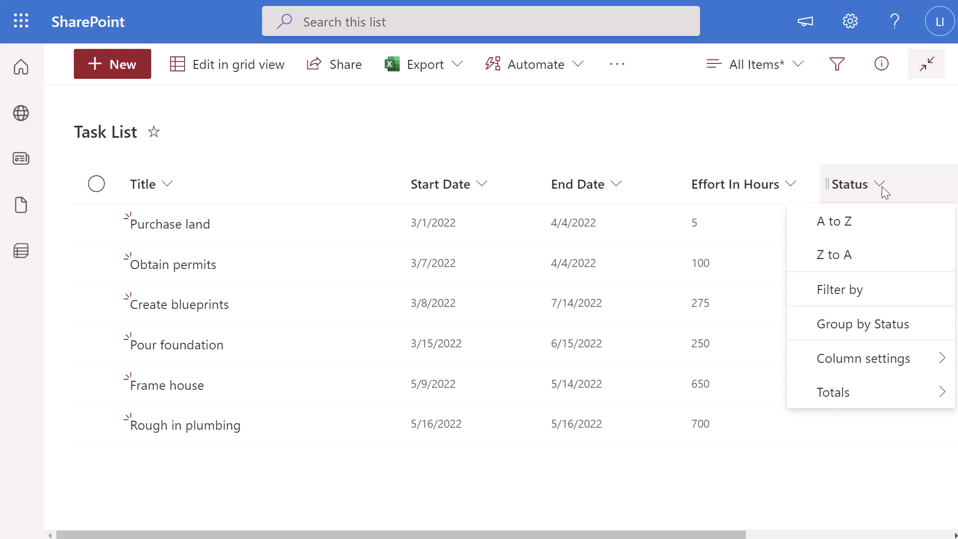
mouse_move(893, 366)
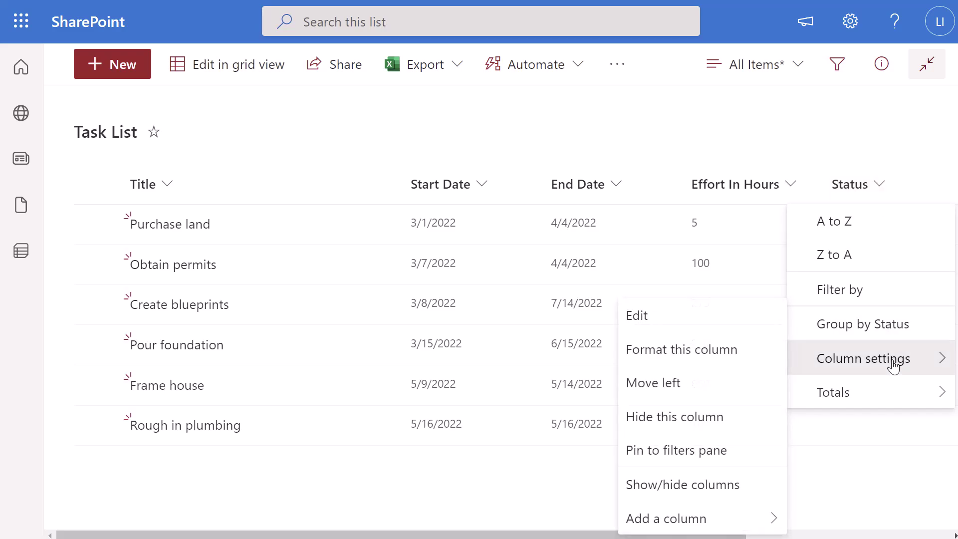
click(701, 354)
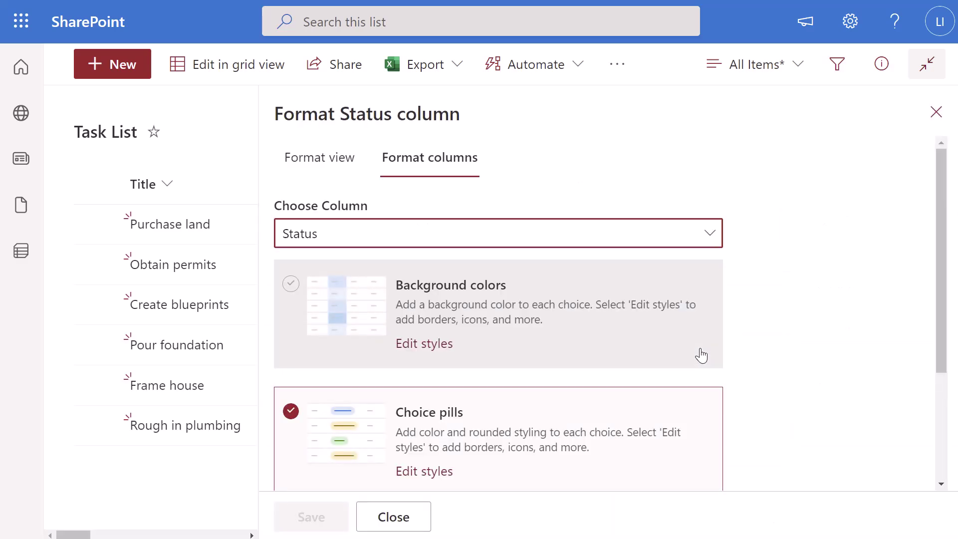
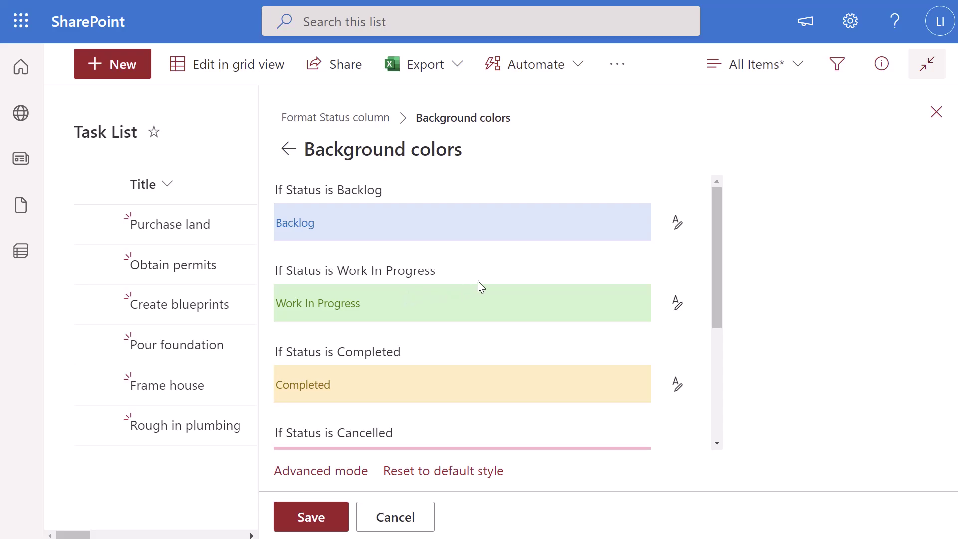
Give the Backlog choice's background style a light cyan fill color and black text.
click(671, 235)
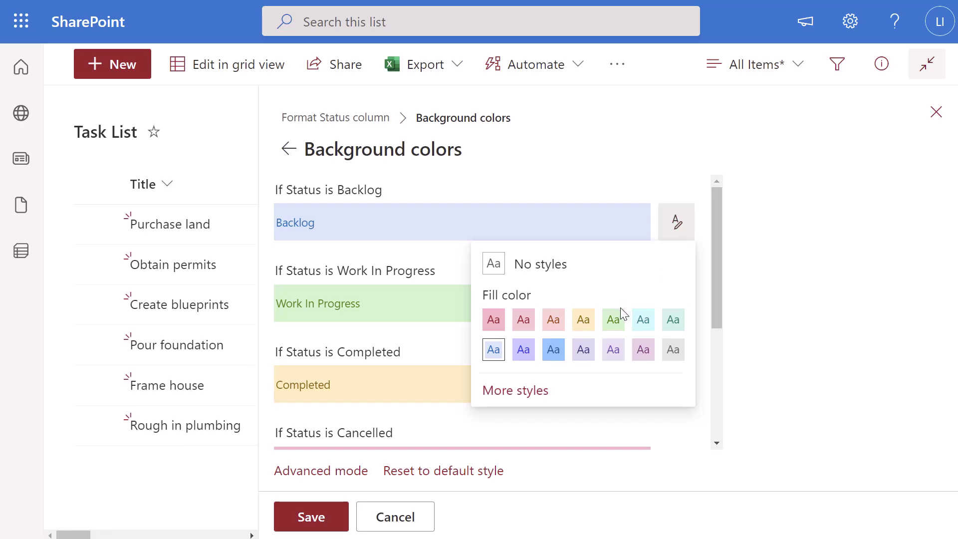
click(524, 390)
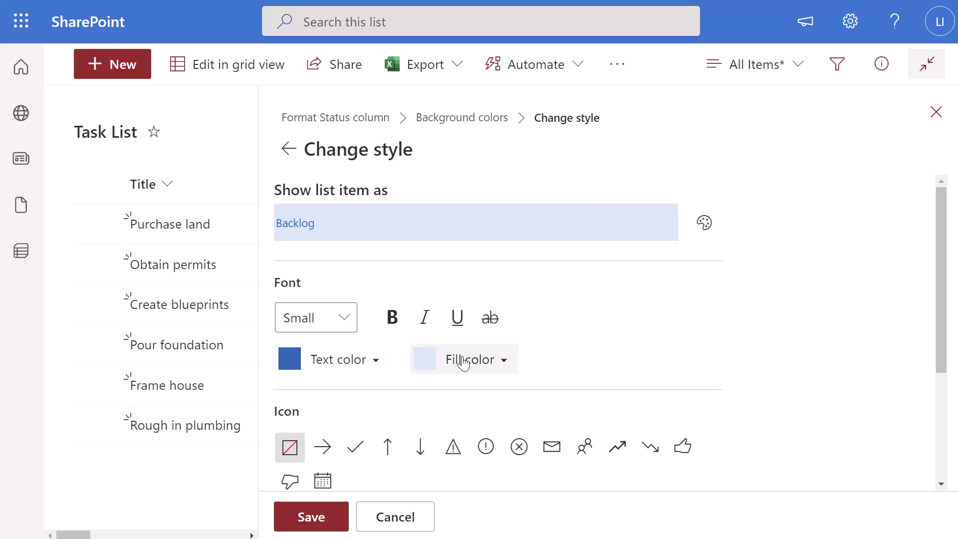
scroll(464, 362, down, 2)
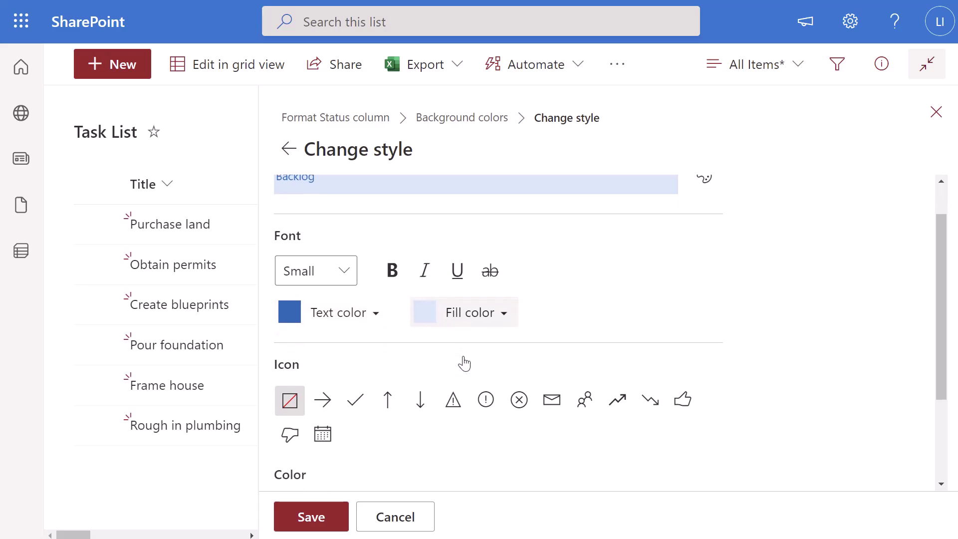
scroll(469, 367, up, 2)
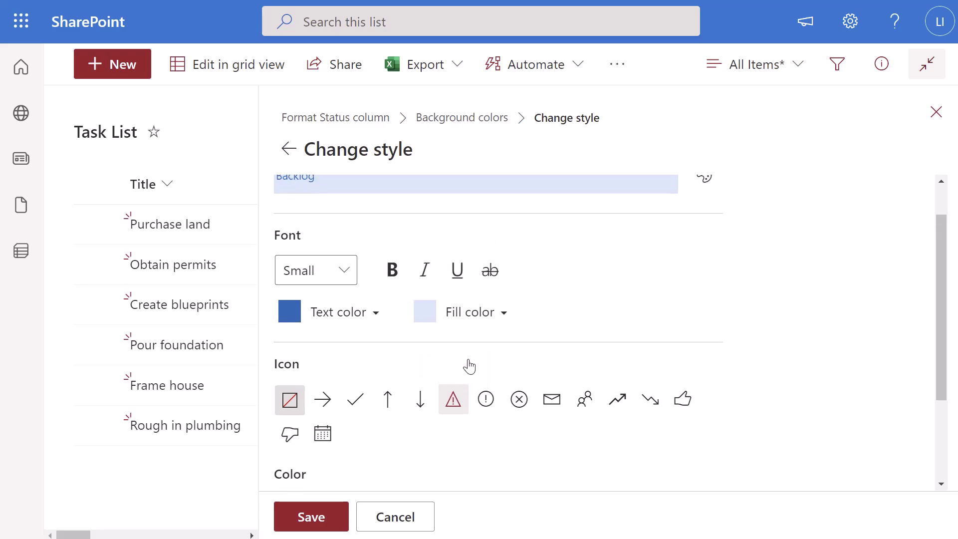
click(478, 370)
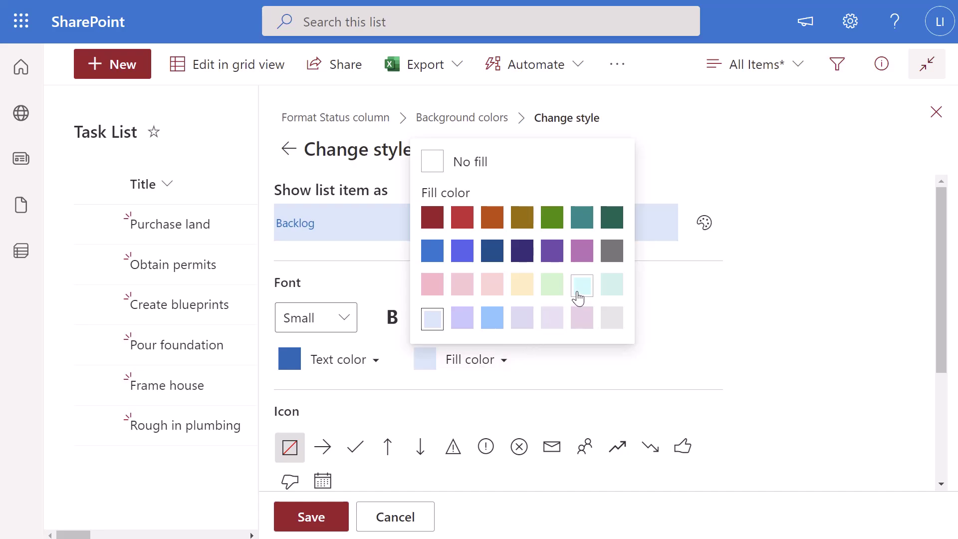
click(581, 285)
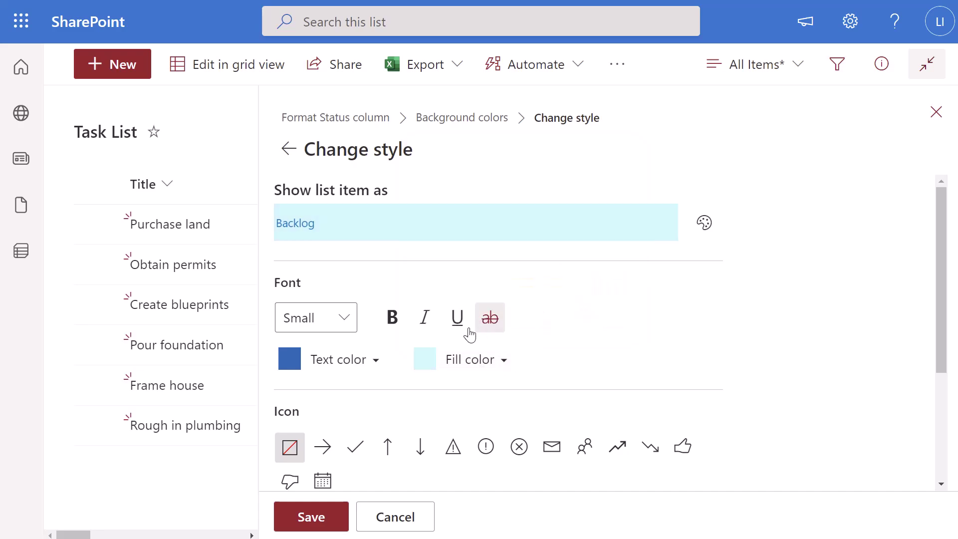
click(372, 364)
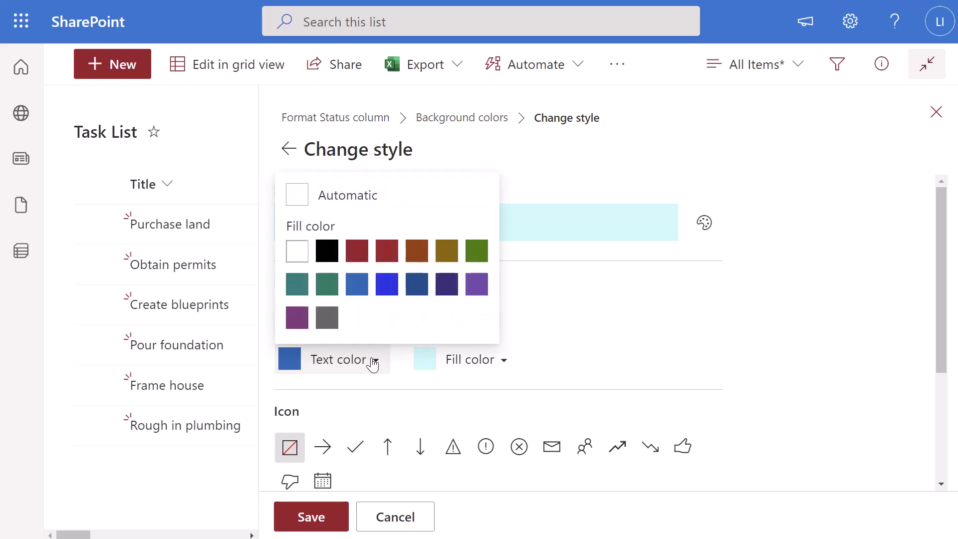
click(325, 251)
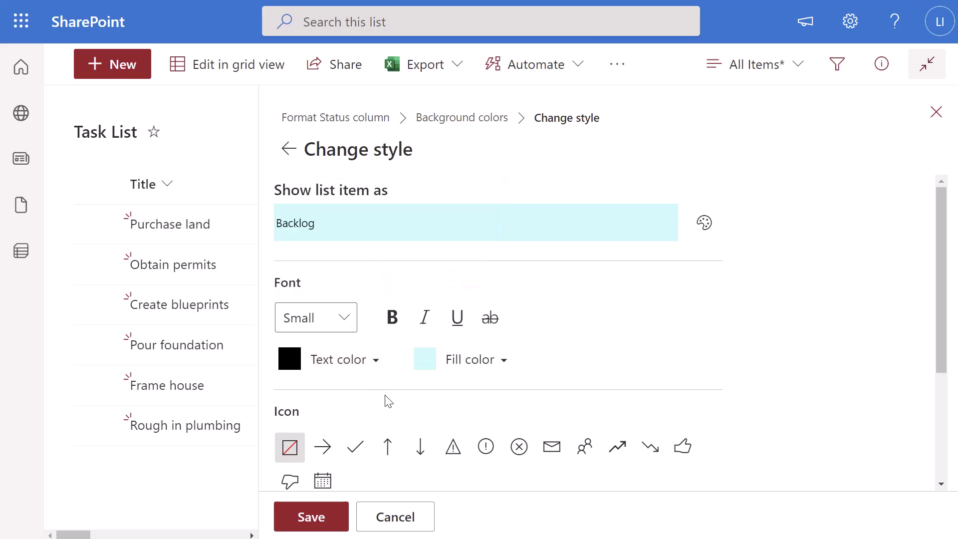
Add the Up icon to the Backlog style and color it dark red.
scroll(367, 380, down, 2)
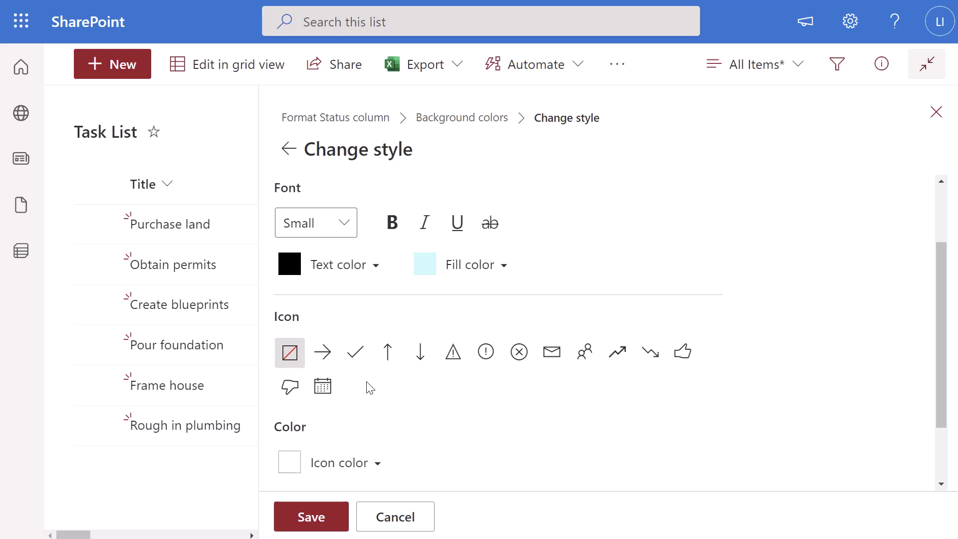
click(387, 354)
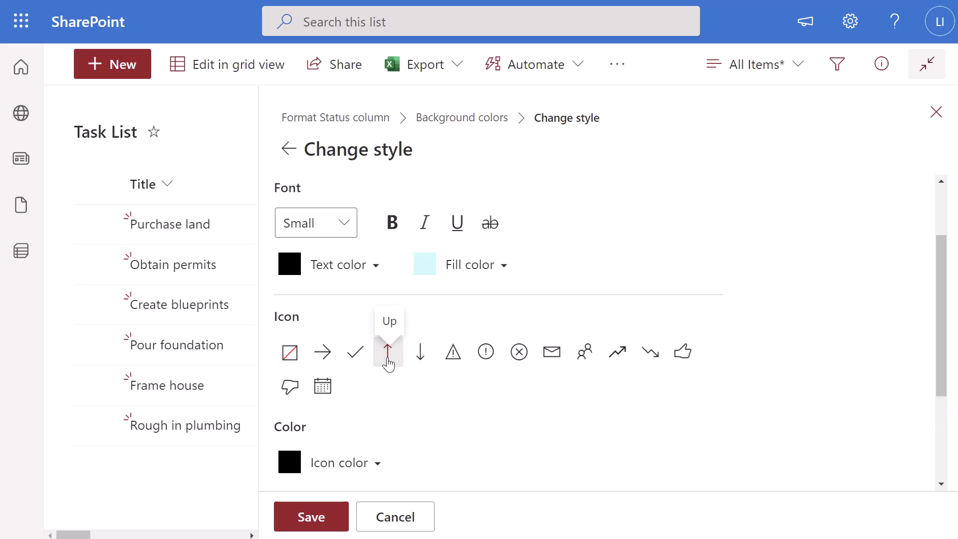
scroll(388, 359, down, 2)
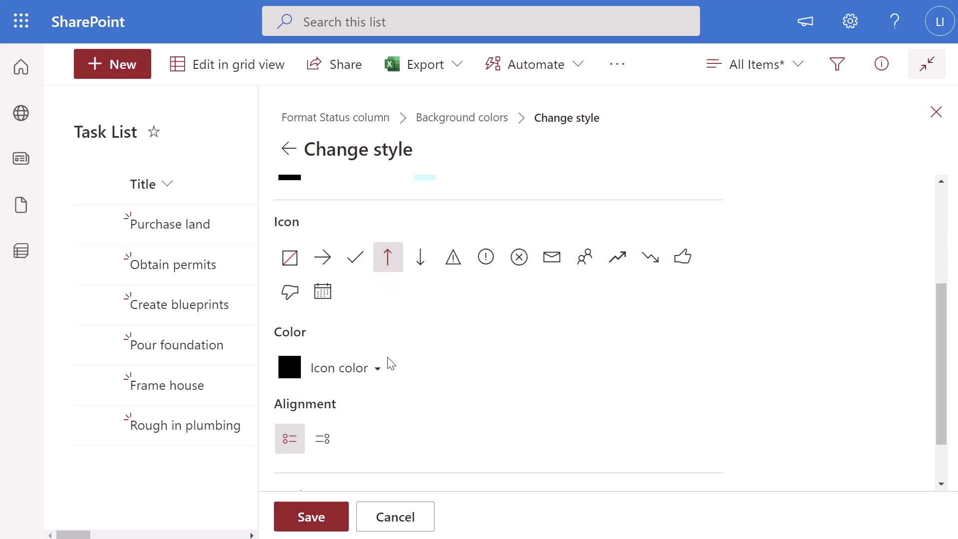
click(382, 378)
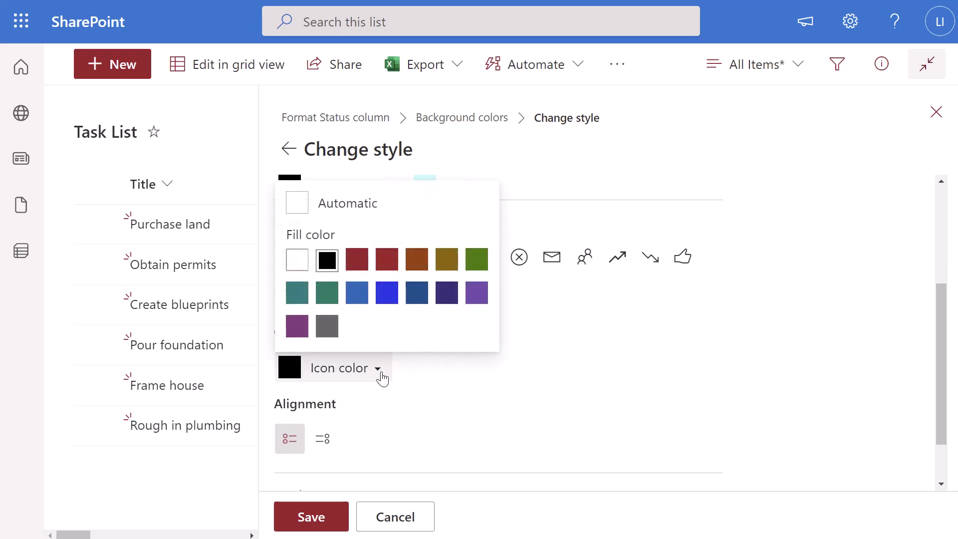
click(387, 259)
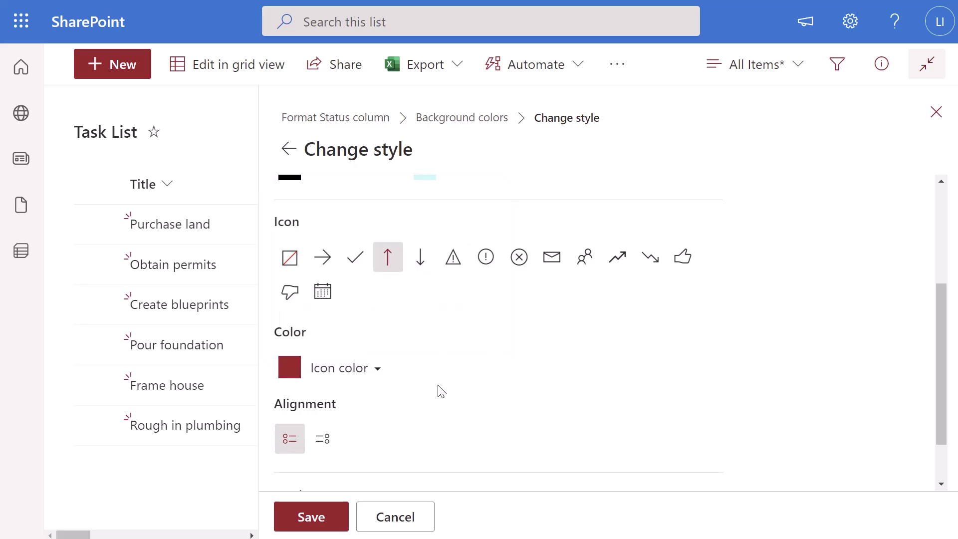
Try right alignment for the Backlog icon, set it back to left, and save and close the column formatting.
click(327, 445)
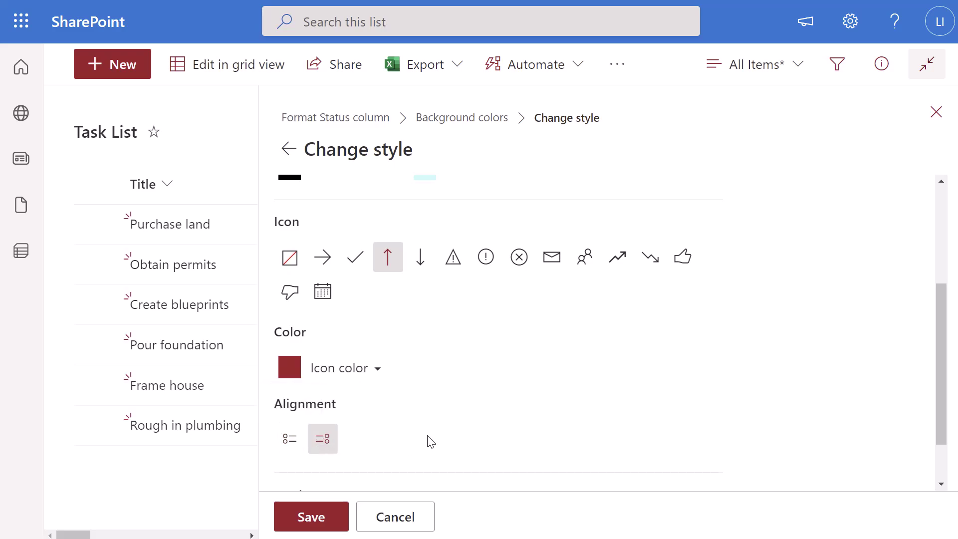
scroll(429, 442, up, 4)
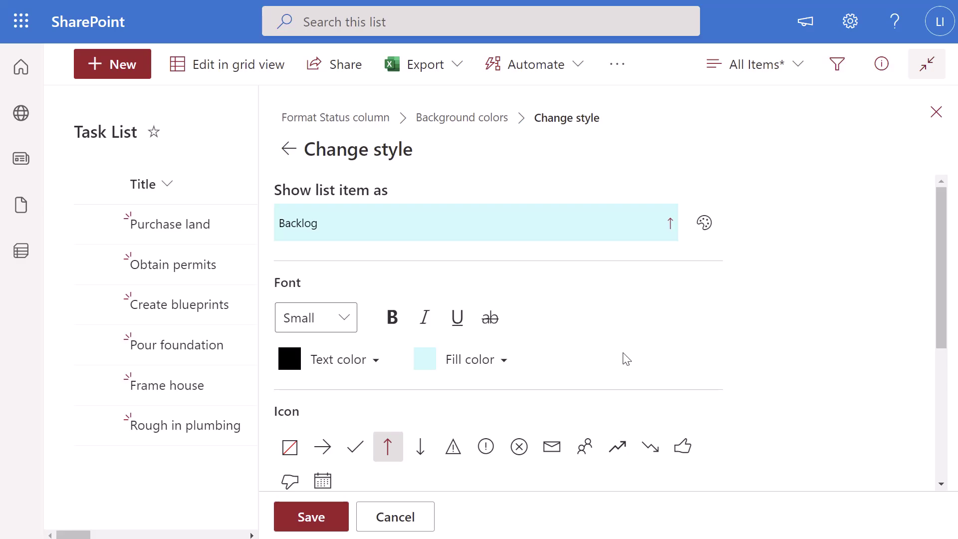
scroll(626, 360, down, 3)
scroll(297, 449, down, 1)
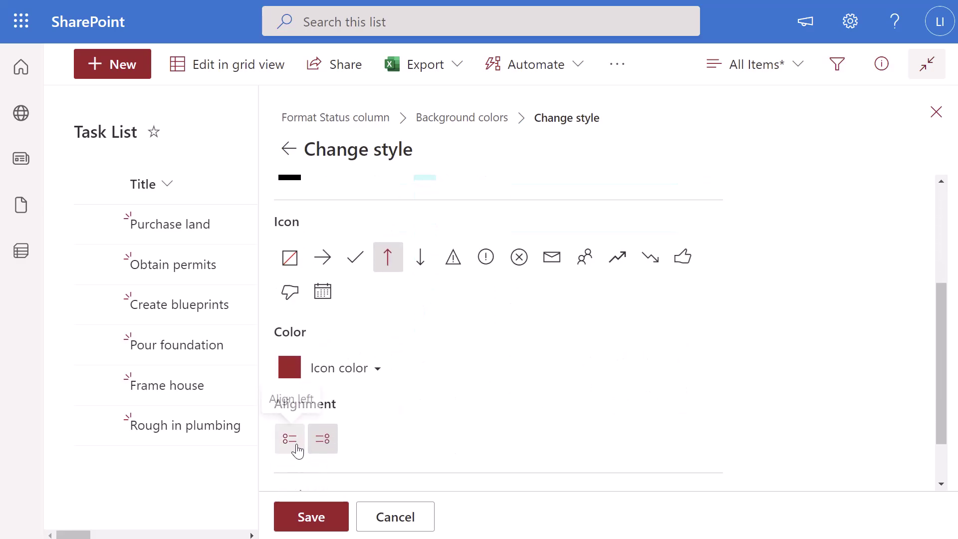
scroll(338, 458, up, 2)
scroll(338, 458, up, 1)
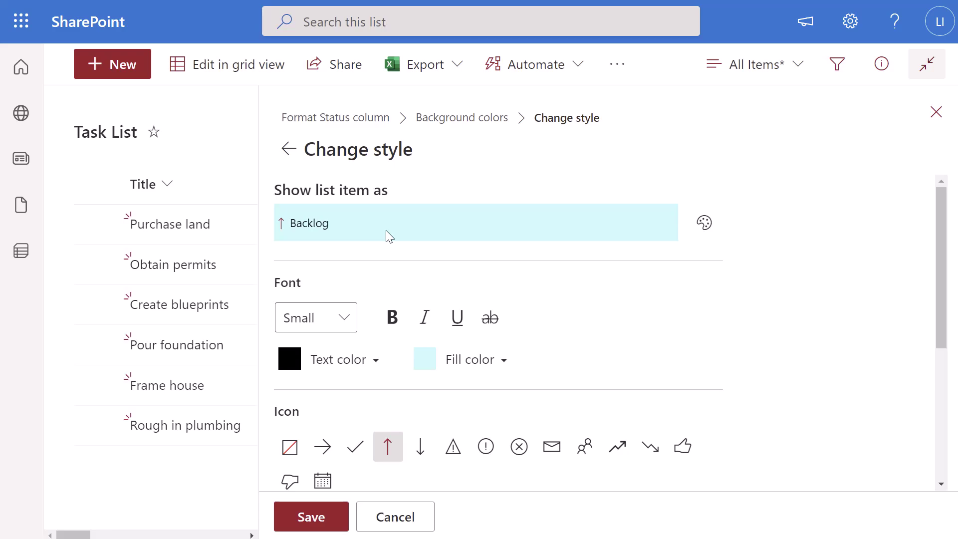
click(332, 520)
click(386, 518)
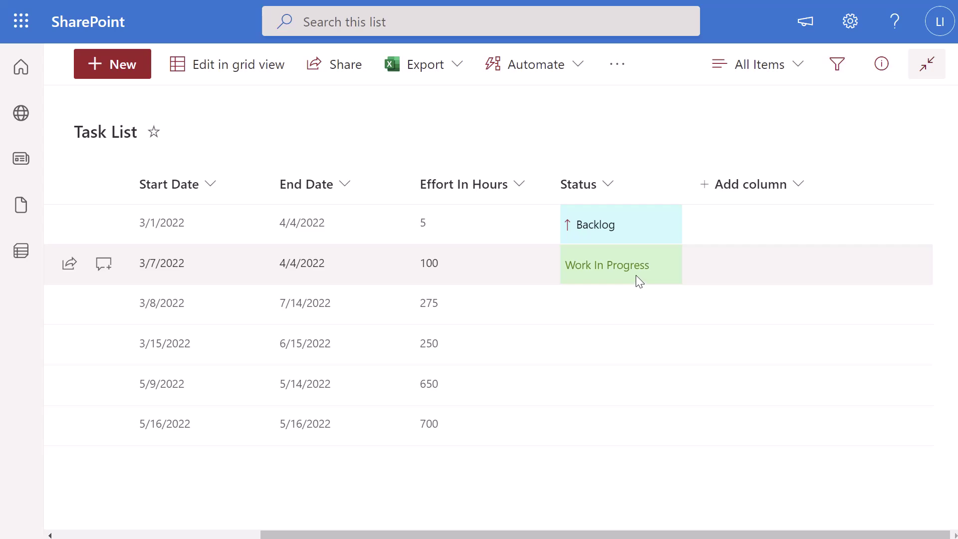
Set the Status of Create blueprints to Cancelled and of Pour foundation to Completed in grid view, and exit grid view.
click(233, 65)
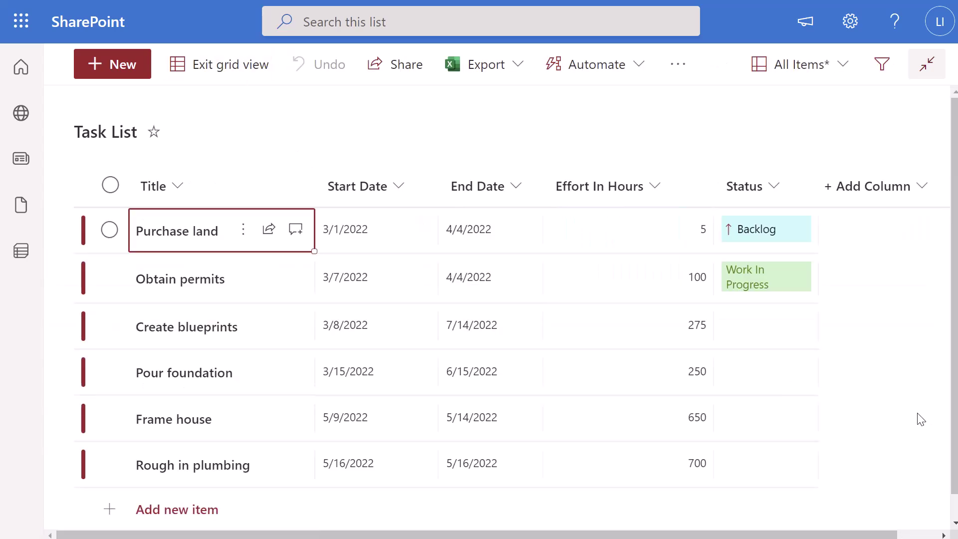
click(785, 334)
click(785, 334)
click(784, 442)
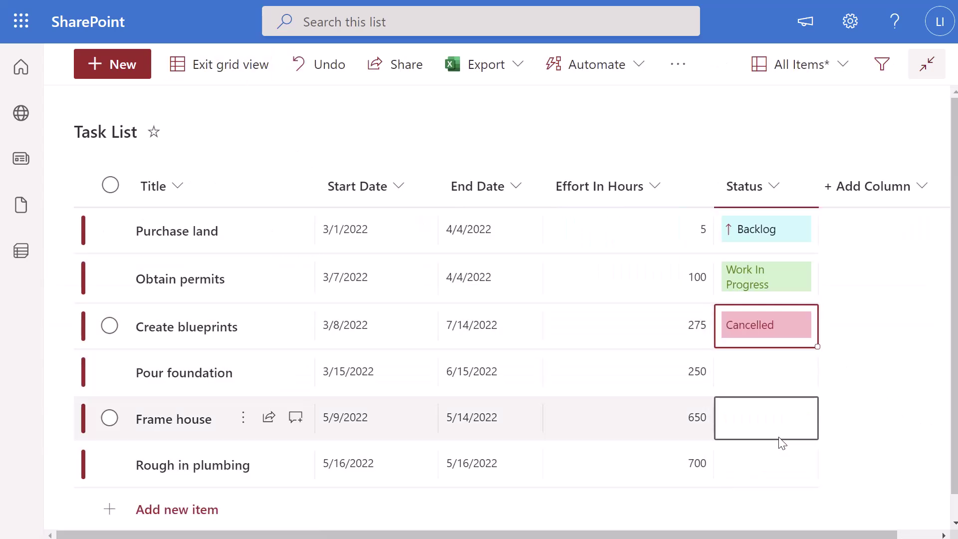
click(763, 372)
click(764, 373)
click(766, 469)
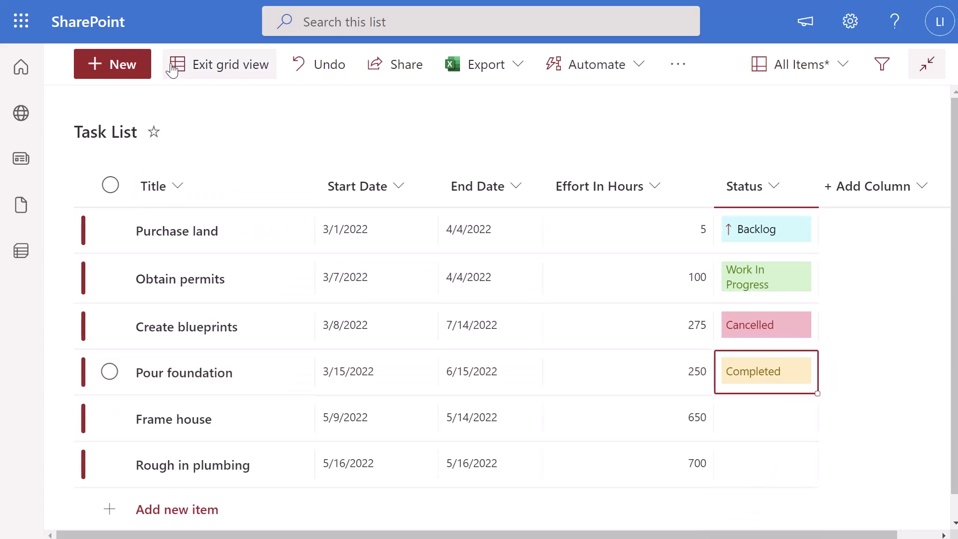
click(203, 70)
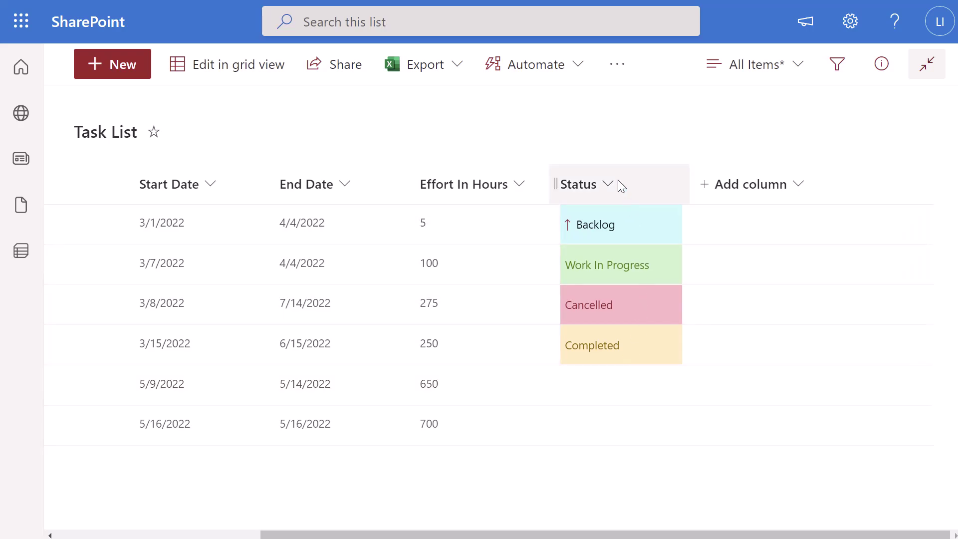
Open the Choice pills style settings in the Status column's formatting.
click(609, 185)
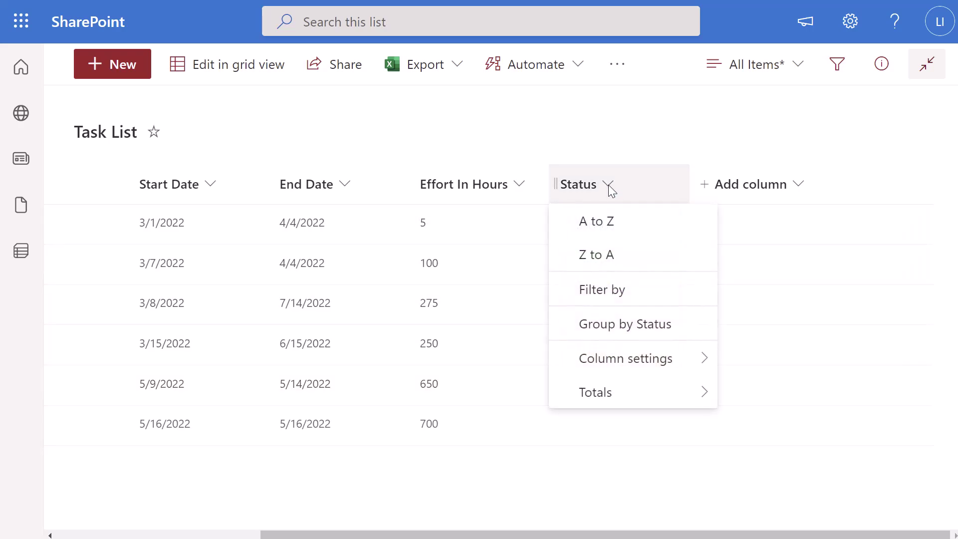
mouse_move(629, 360)
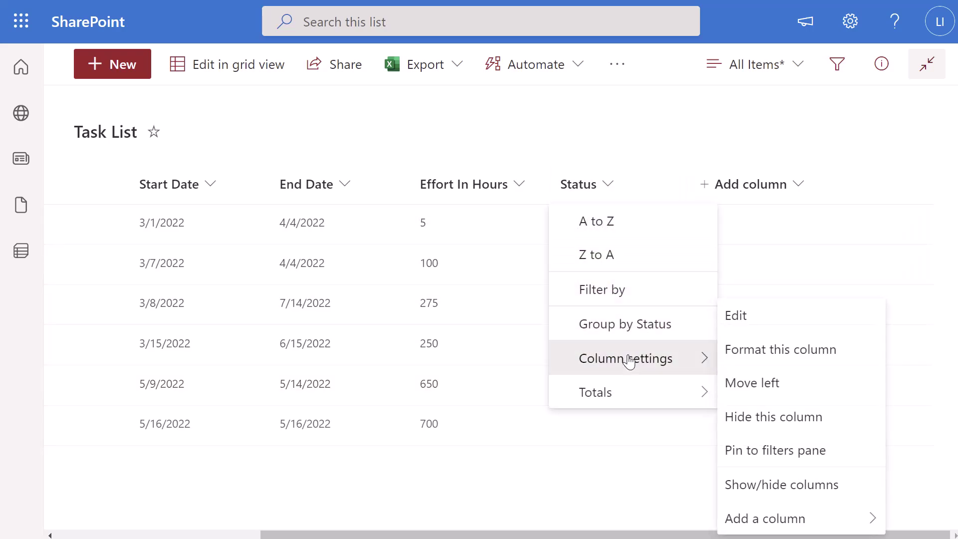
click(756, 360)
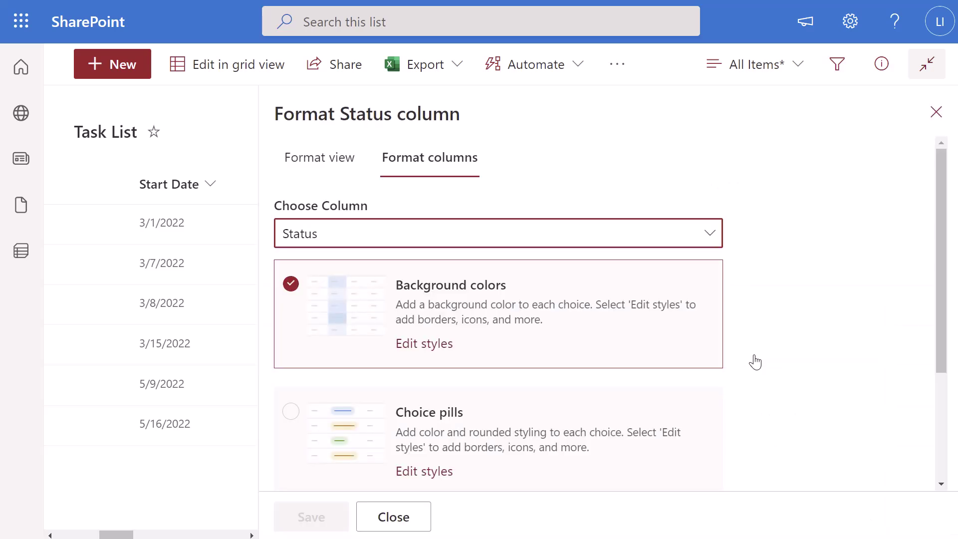
scroll(753, 359, down, 2)
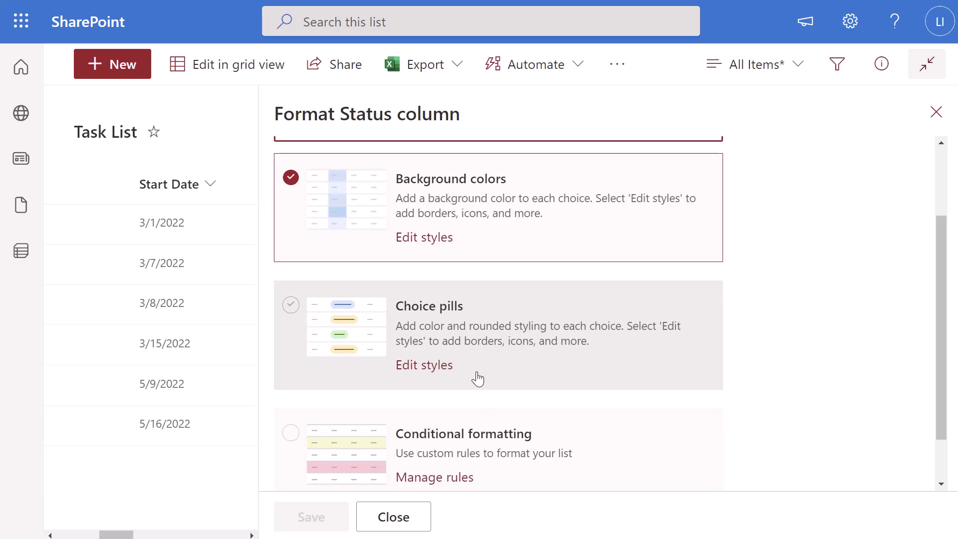
click(439, 368)
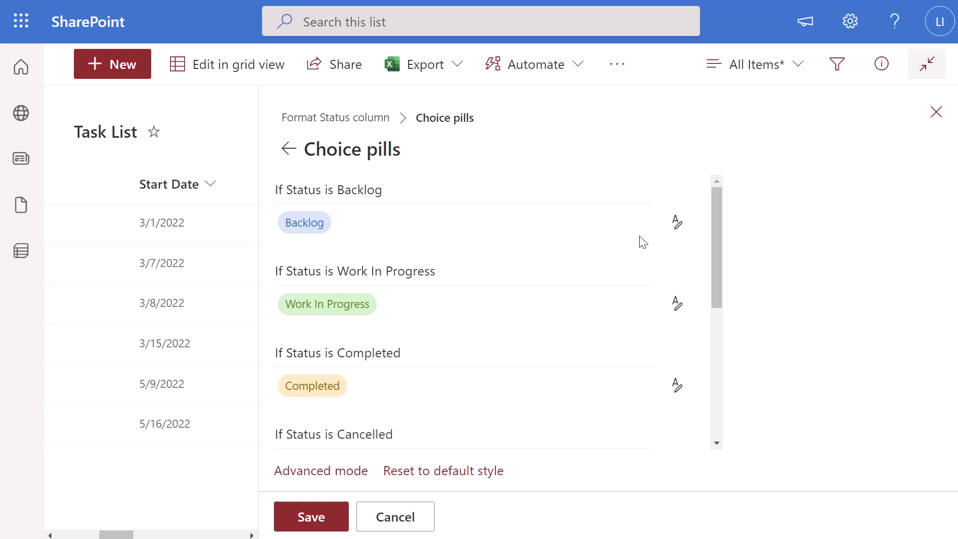
Try a red style on the Backlog choice pill and change it to dark green with white text.
click(678, 235)
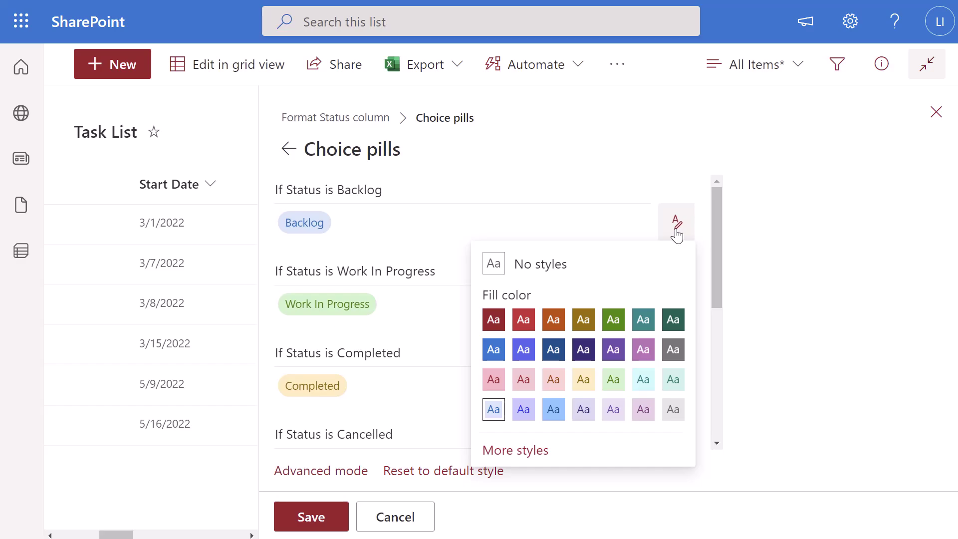
click(524, 452)
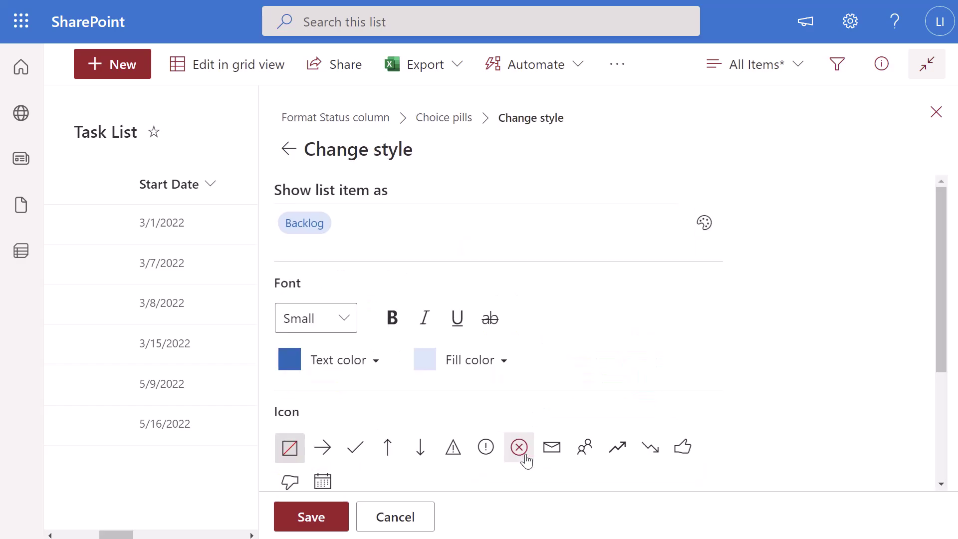
click(705, 222)
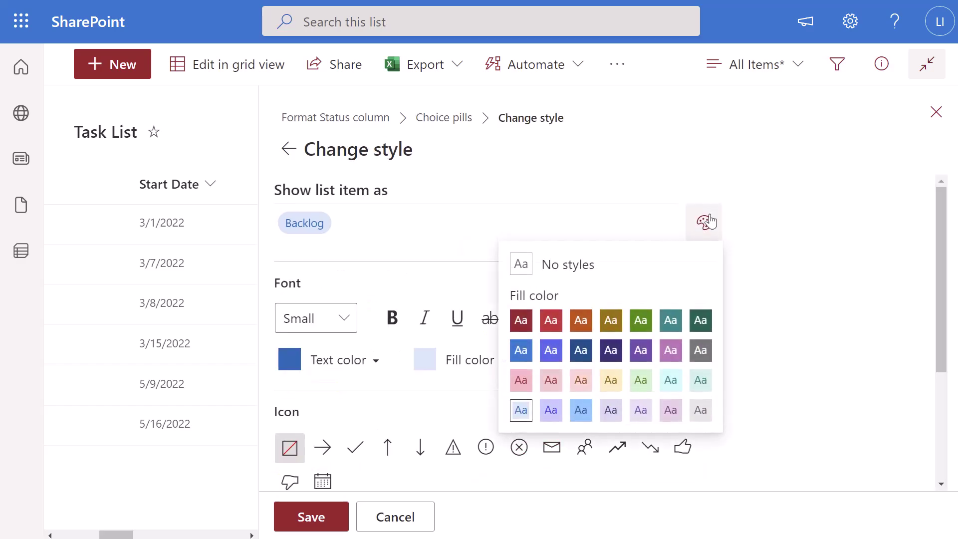
click(550, 323)
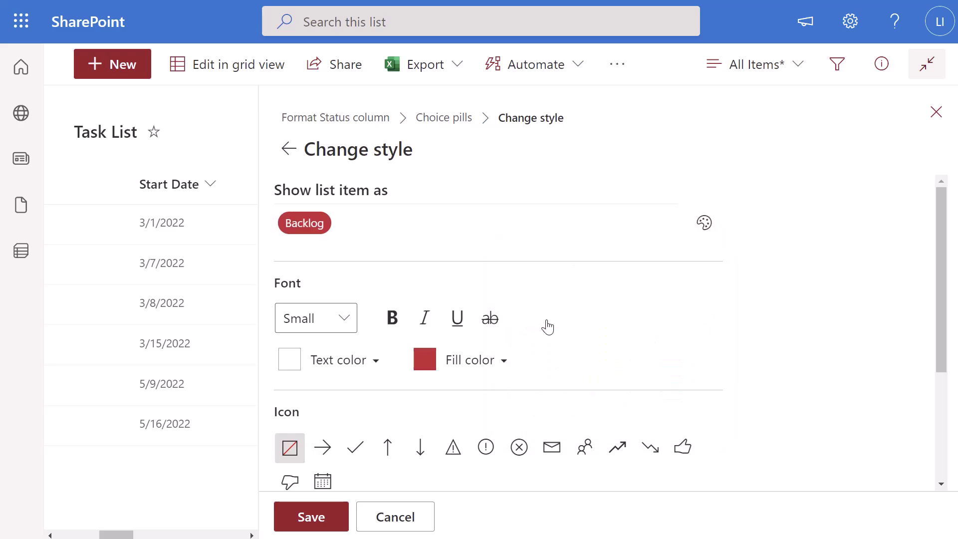
click(707, 227)
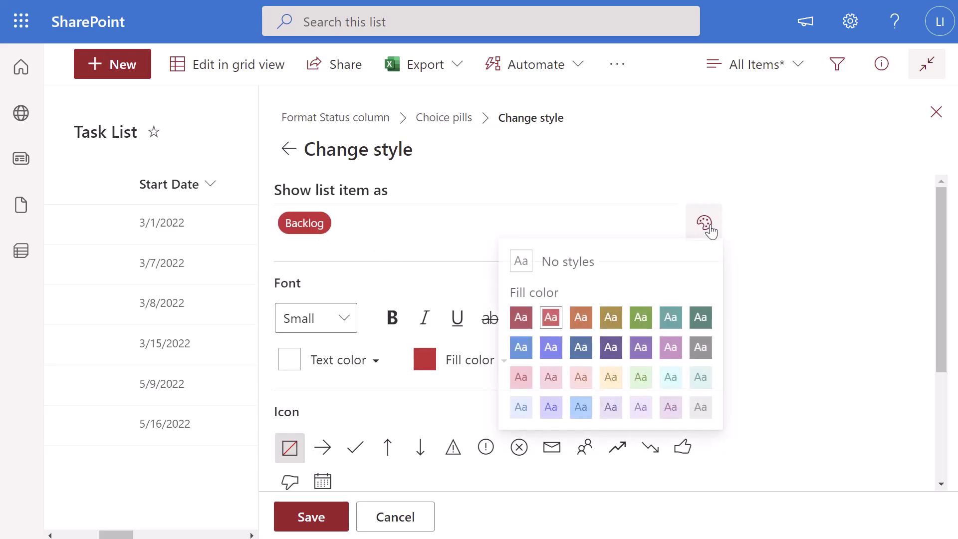
click(701, 318)
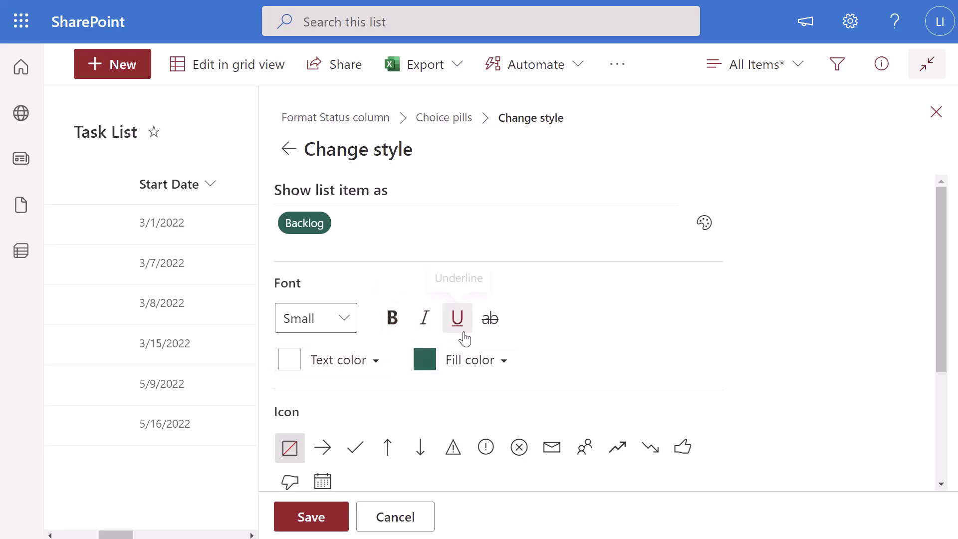
Add the Progress icon to the Backlog choice pill, then save and close the style settings.
scroll(464, 344, down, 2)
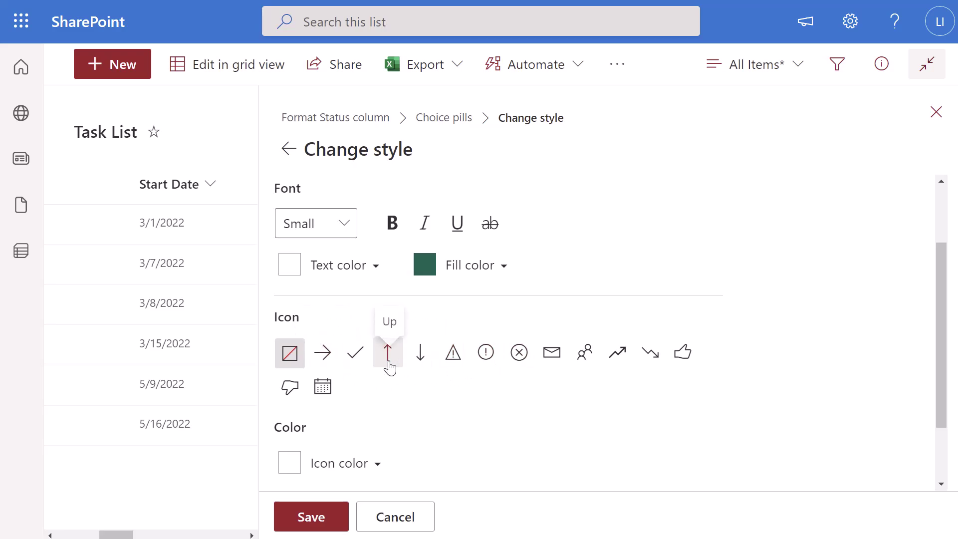
click(329, 364)
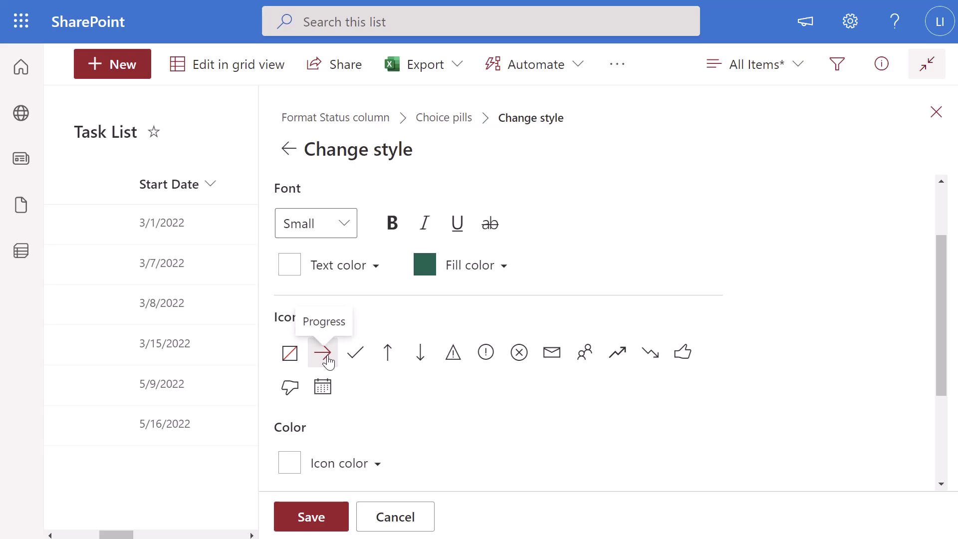
click(318, 518)
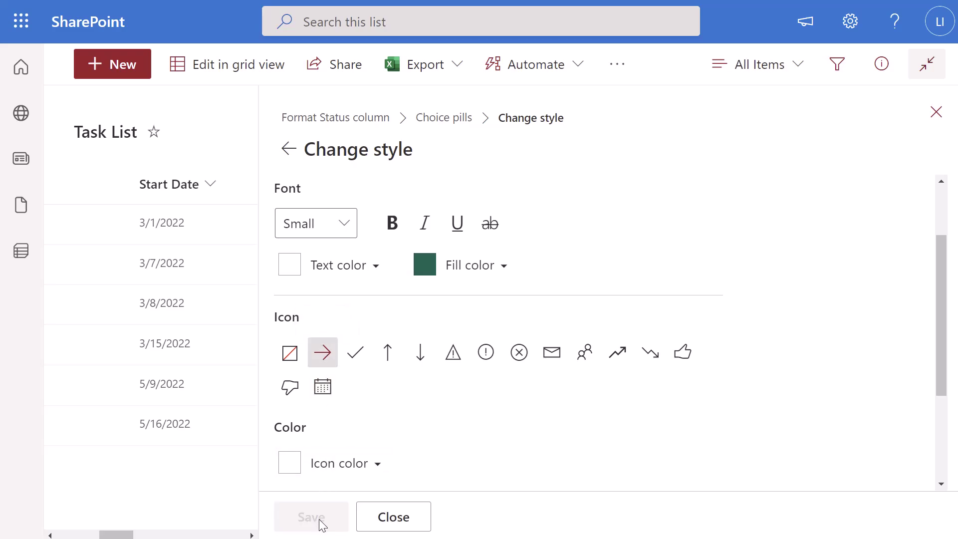
click(383, 519)
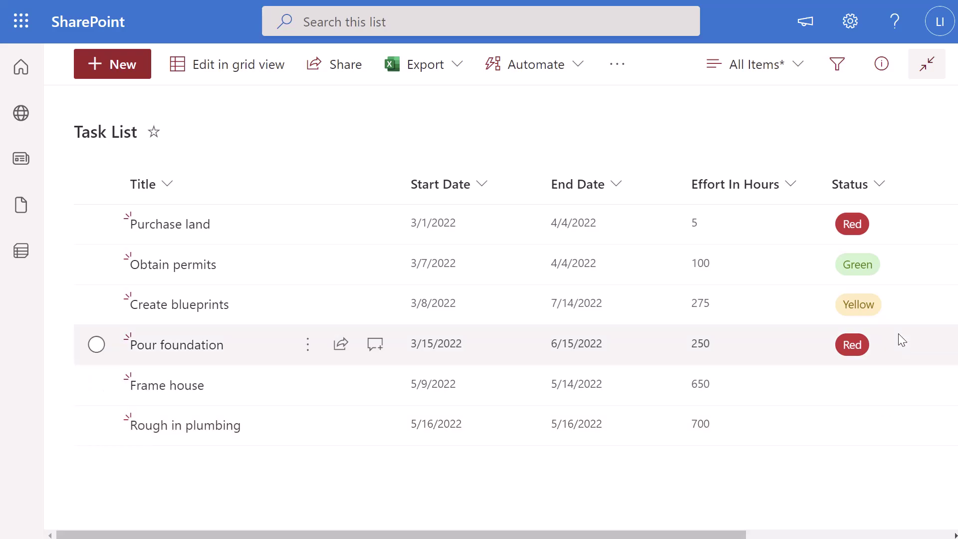
Open the Status column's formatting in Advanced mode to edit its JSON.
click(880, 185)
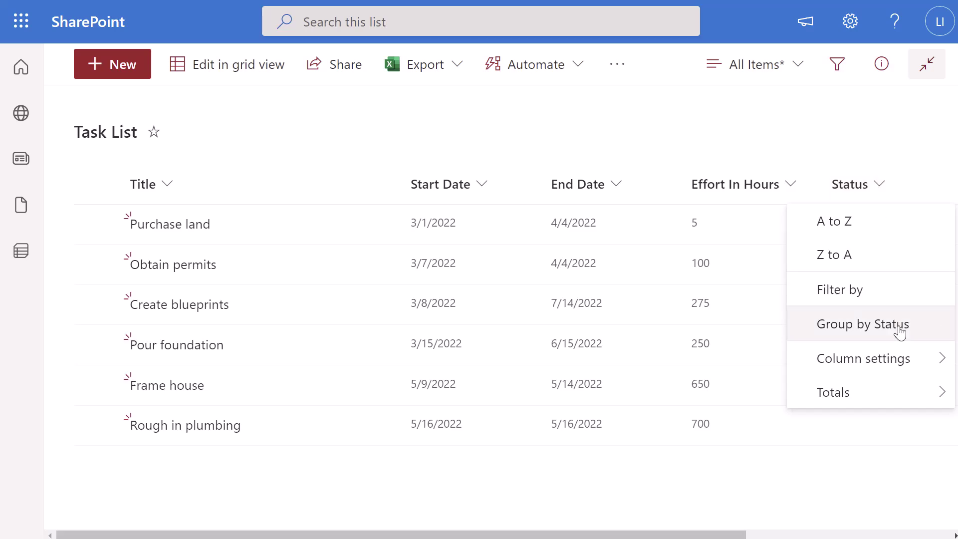
mouse_move(900, 359)
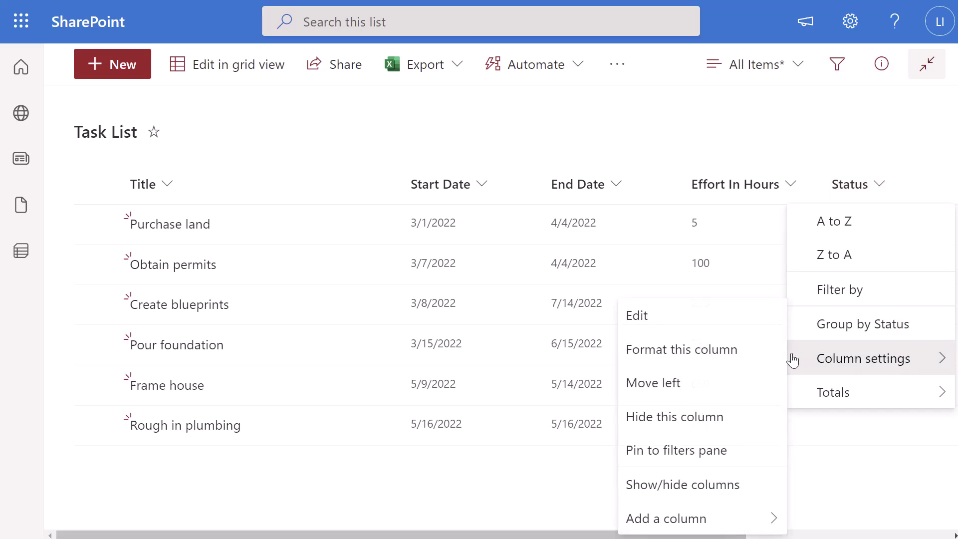
click(751, 356)
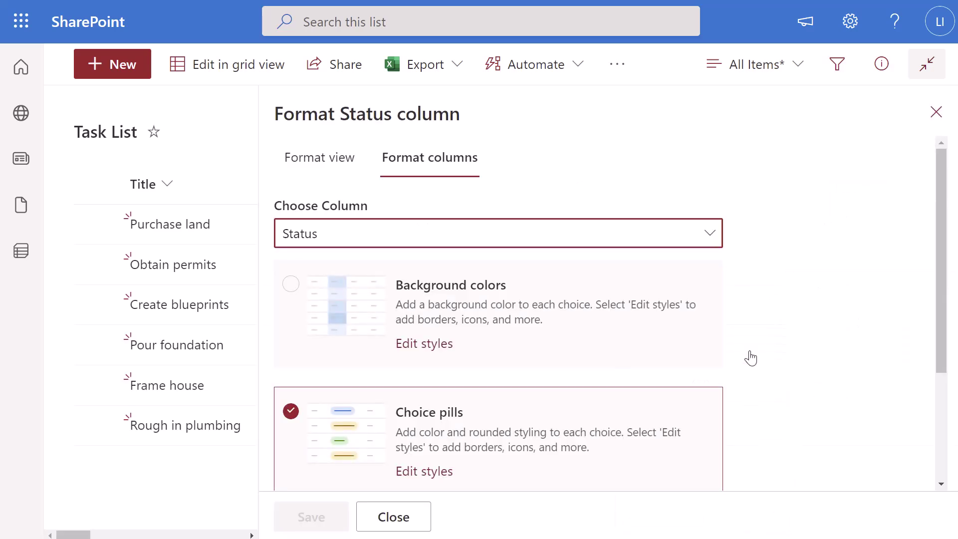
scroll(750, 358, down, 3)
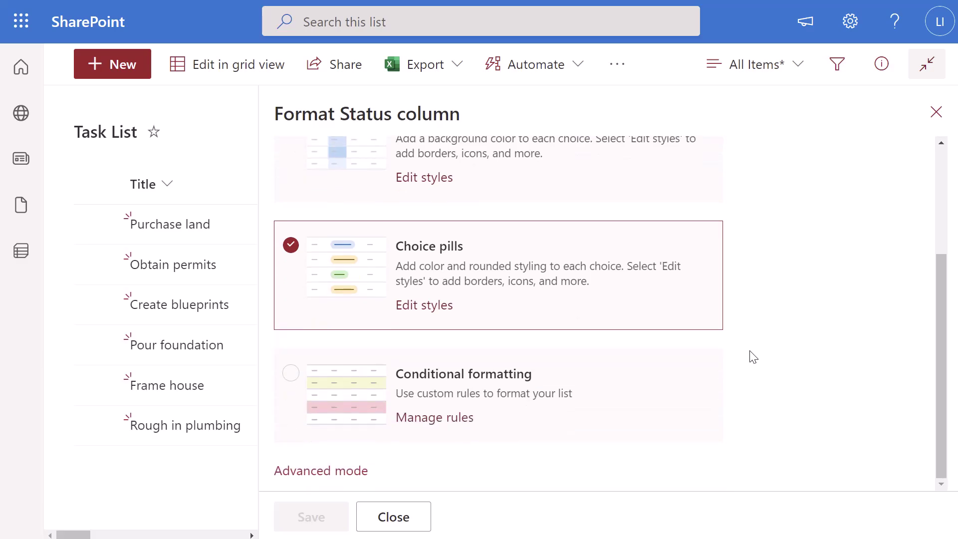
click(366, 479)
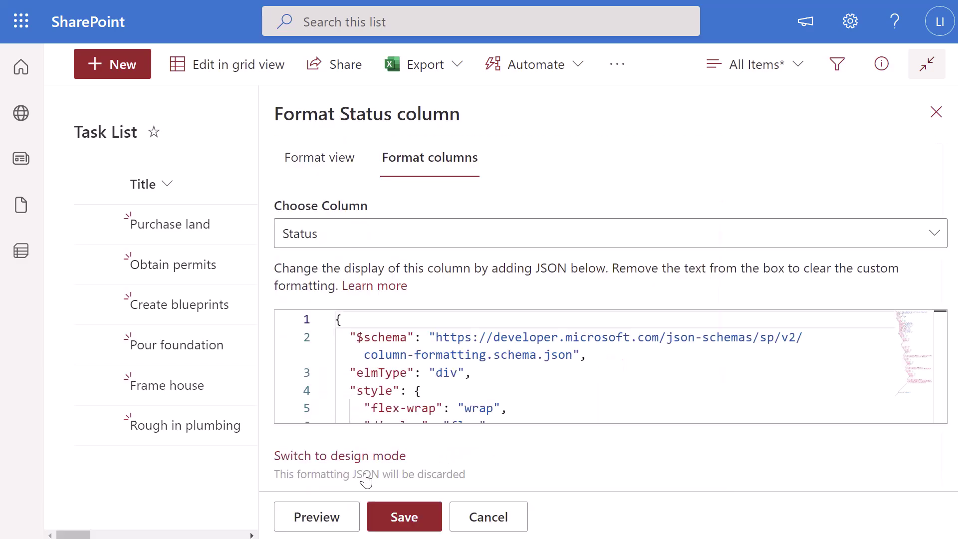
Replace the Status column's JSON with the copied code that shows each status as a colored circle, then save and close the formatting.
click(565, 413)
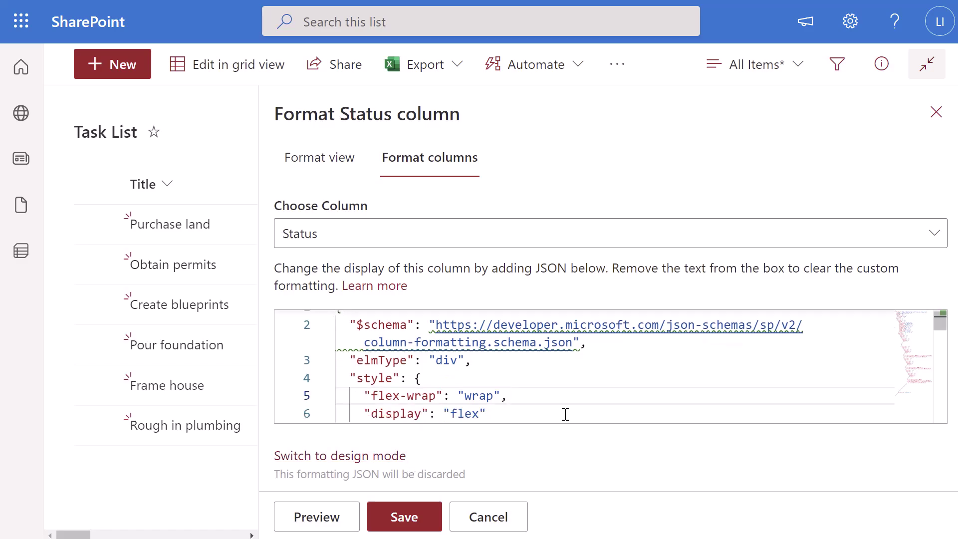
key(ctrl+a)
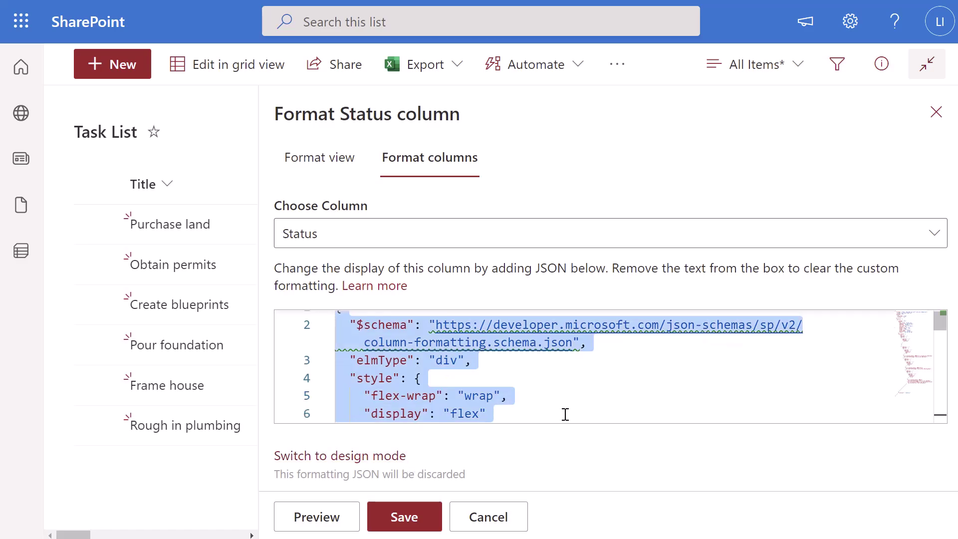
key(Delete)
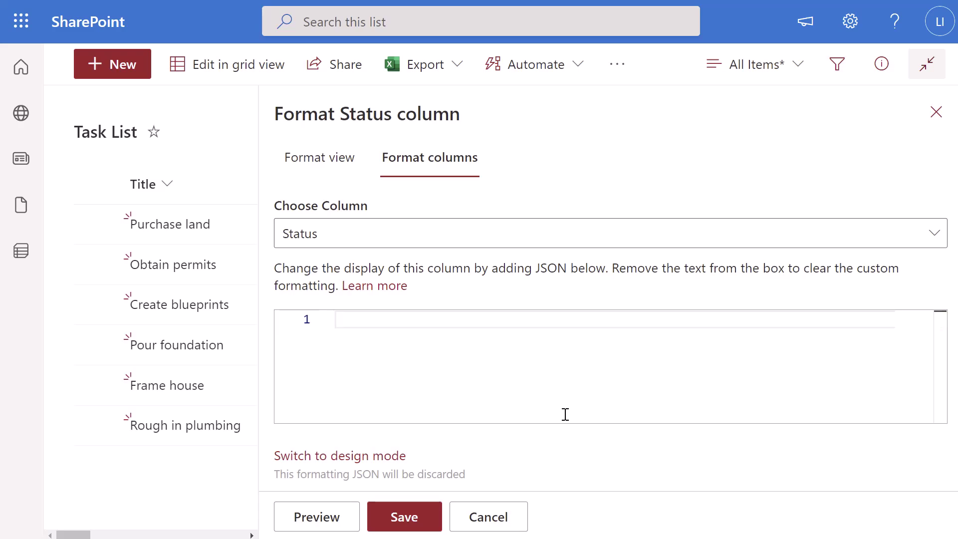
key(ctrl+v)
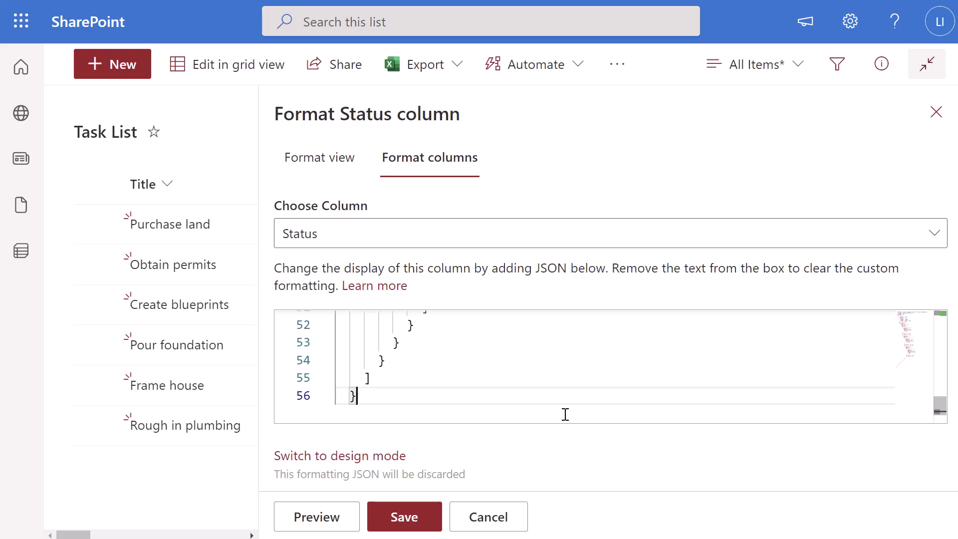
click(405, 518)
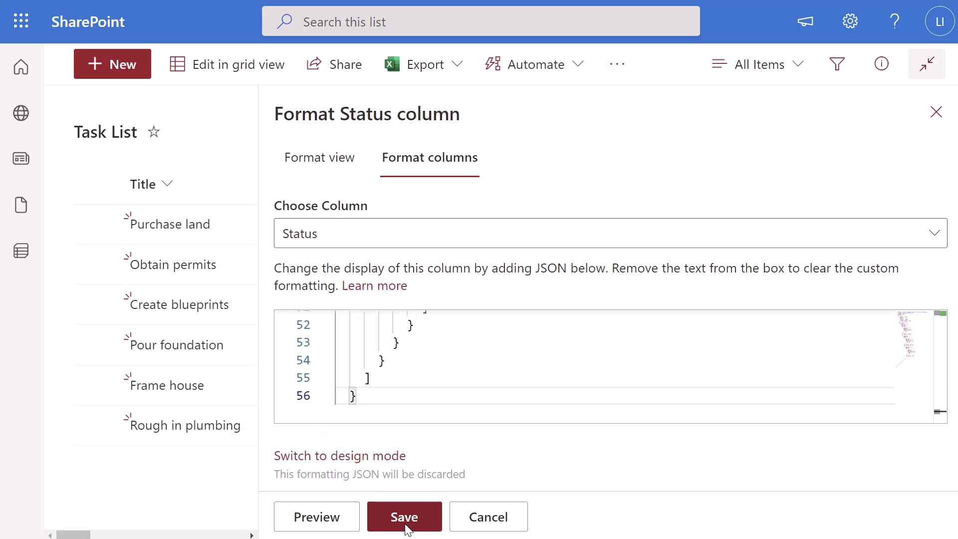
click(937, 114)
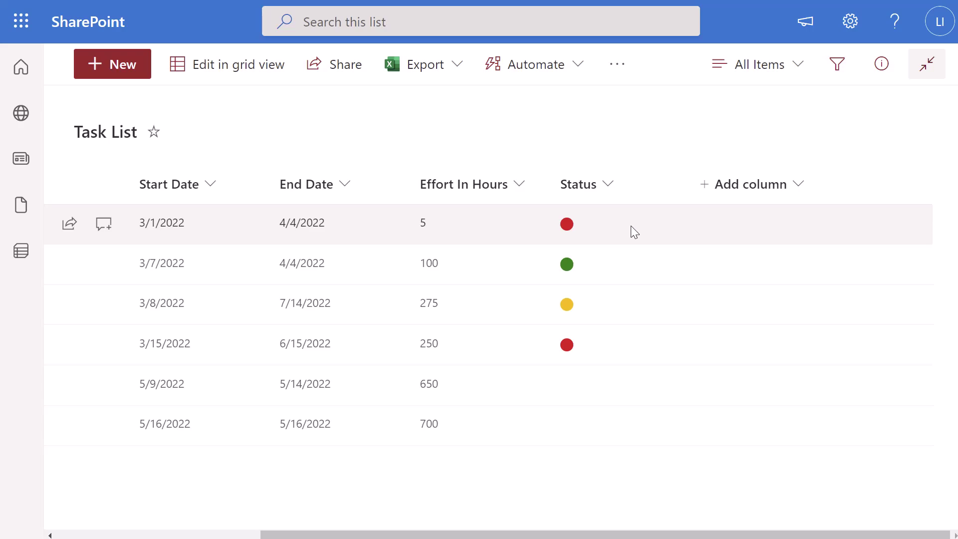
In grid view, set the Status of Frame house to yellow and open the Status choices for Rough in plumbing.
click(224, 70)
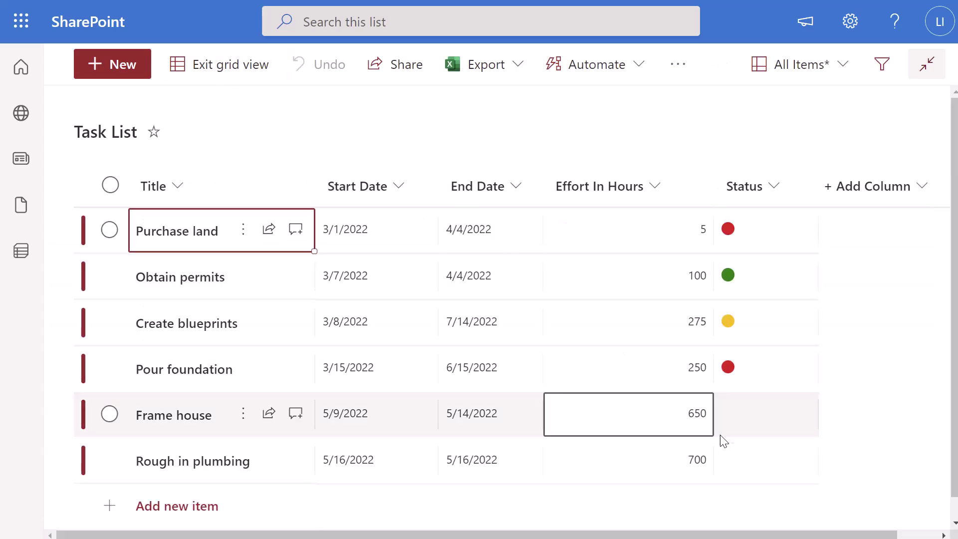
click(763, 419)
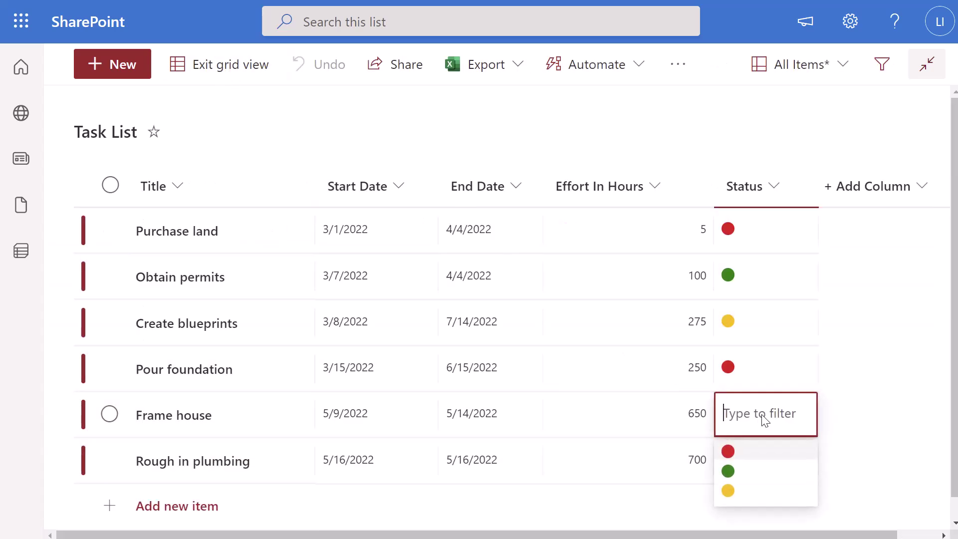
click(729, 490)
click(733, 467)
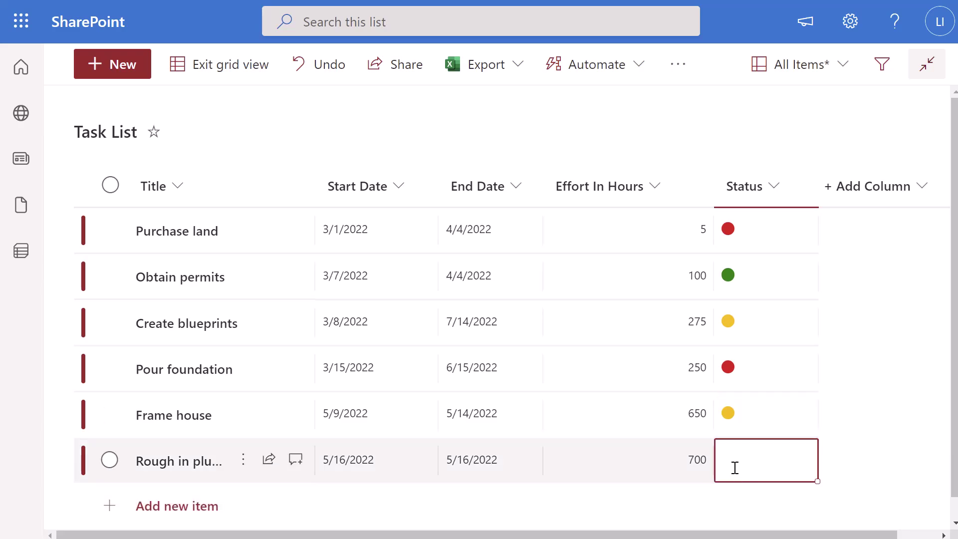
click(733, 467)
click(829, 449)
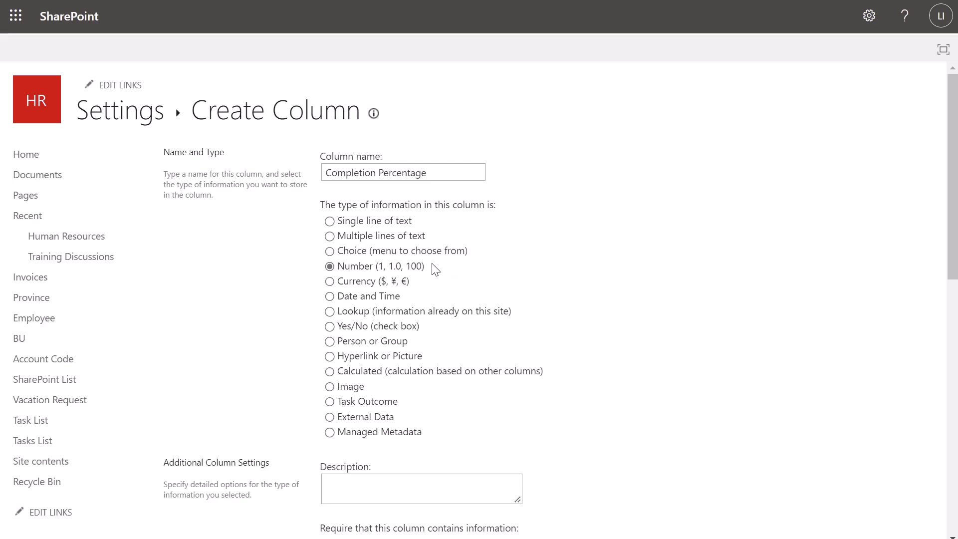
Paste the copied percentage-bar JSON into the Completion Percentage column's Column Formatting, create the column, and open the Tasks List.
scroll(474, 273, down, 6)
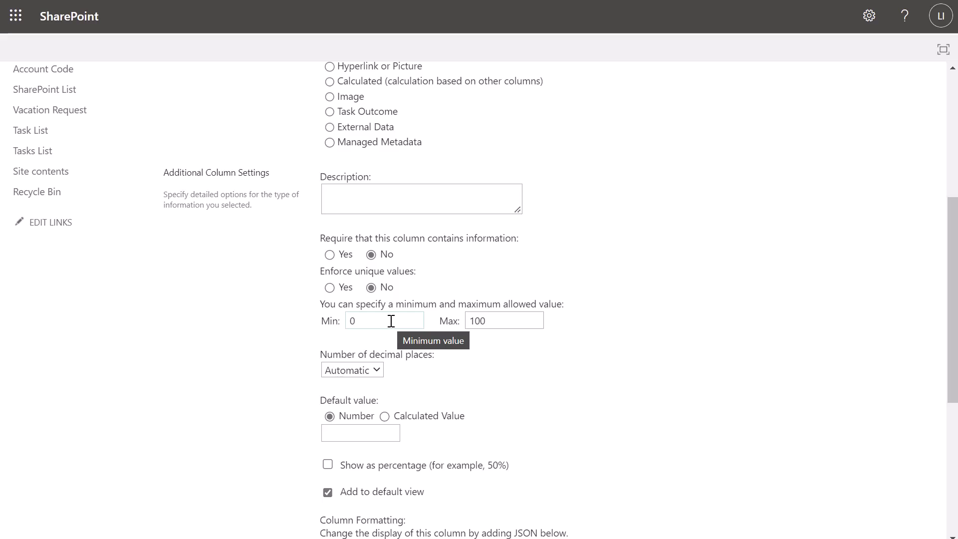
scroll(536, 362, down, 2)
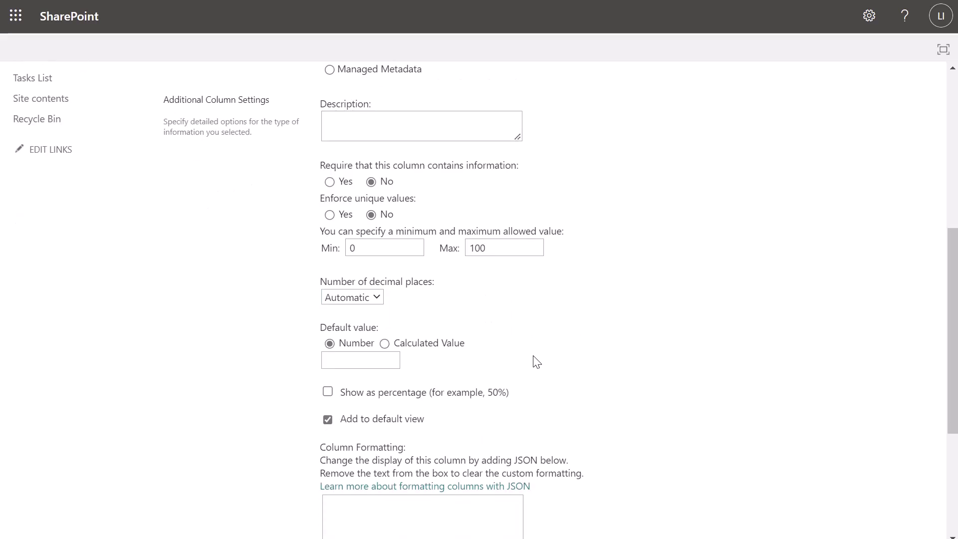
scroll(537, 361, down, 5)
click(373, 331)
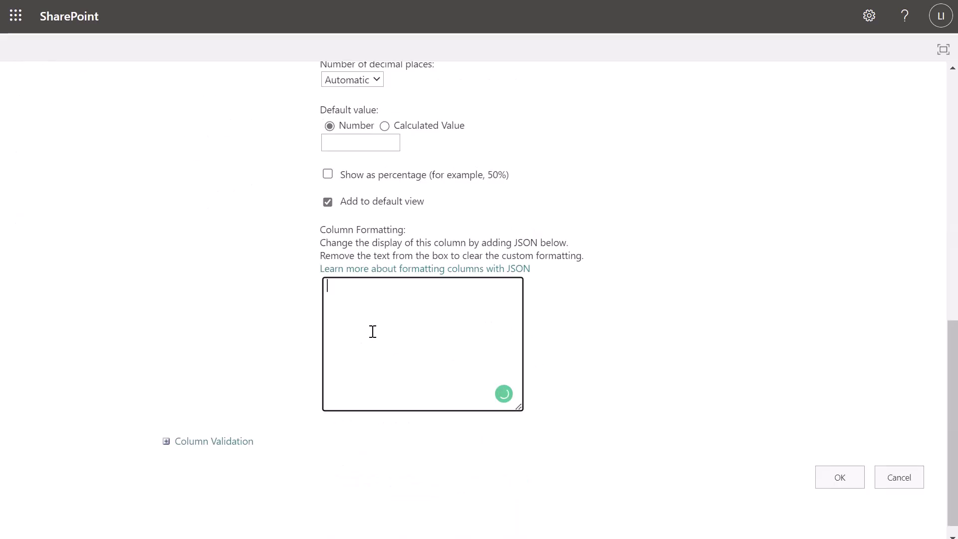
key(ctrl+v)
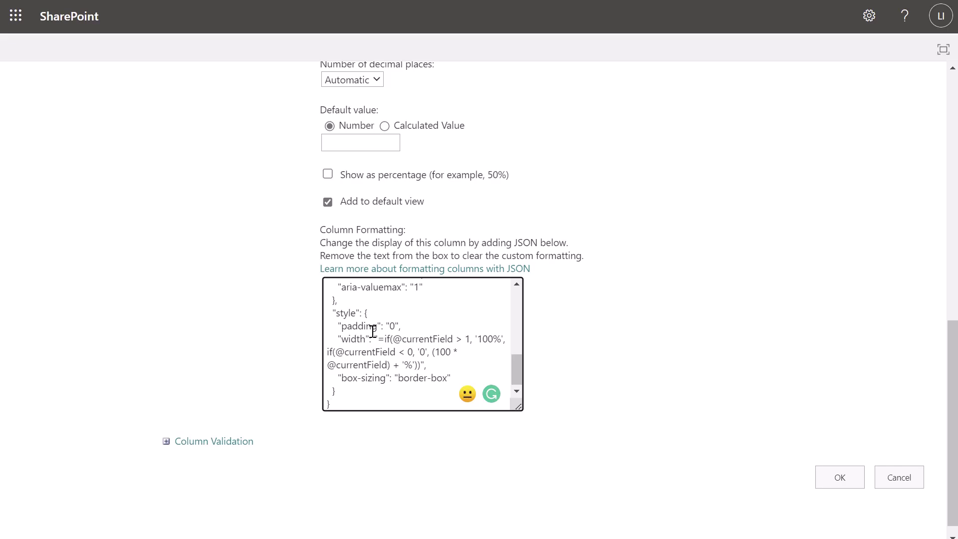
click(830, 475)
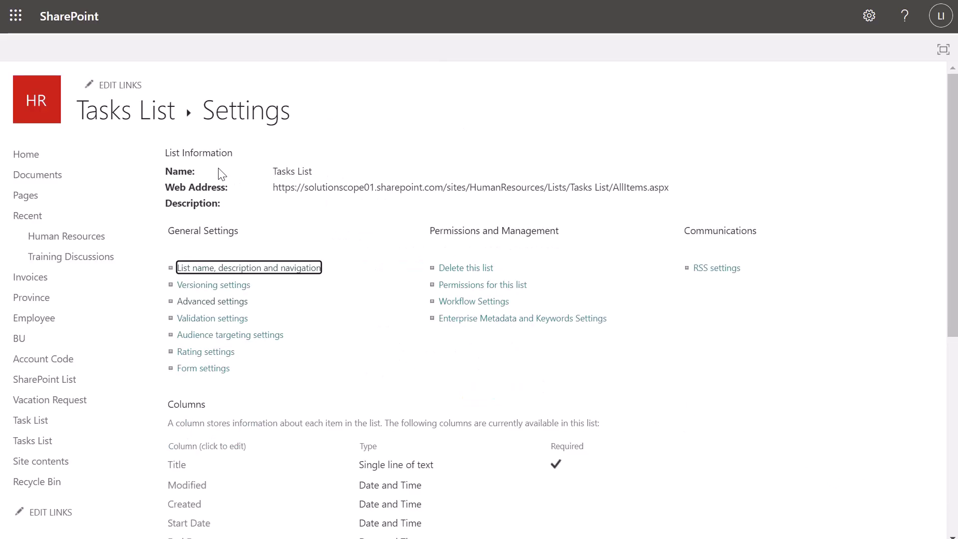
click(138, 119)
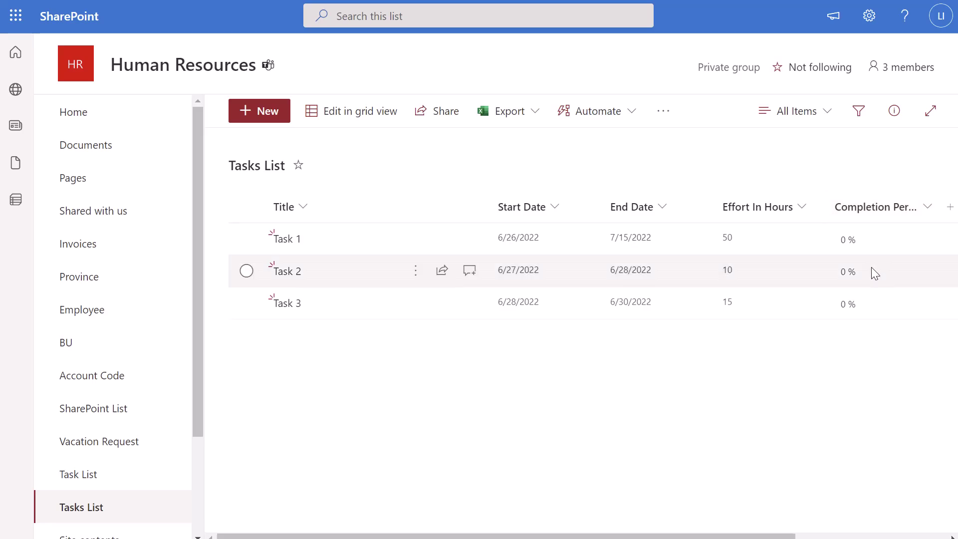
Try Completion Percentage values of 10 for Task 1, 5 for Task 2 and 30 for Task 3 in grid view, and exit it.
click(370, 125)
click(859, 240)
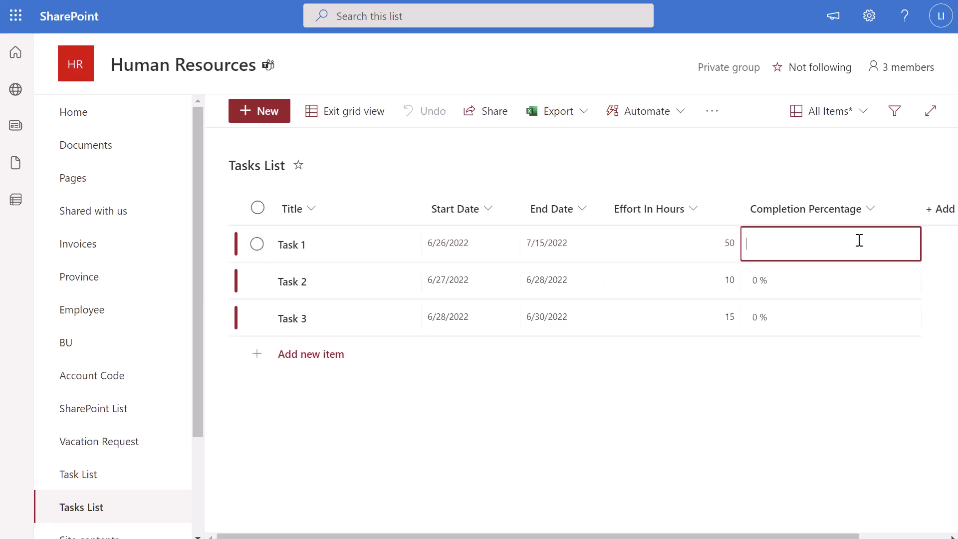
text(10)
click(851, 287)
text(5)
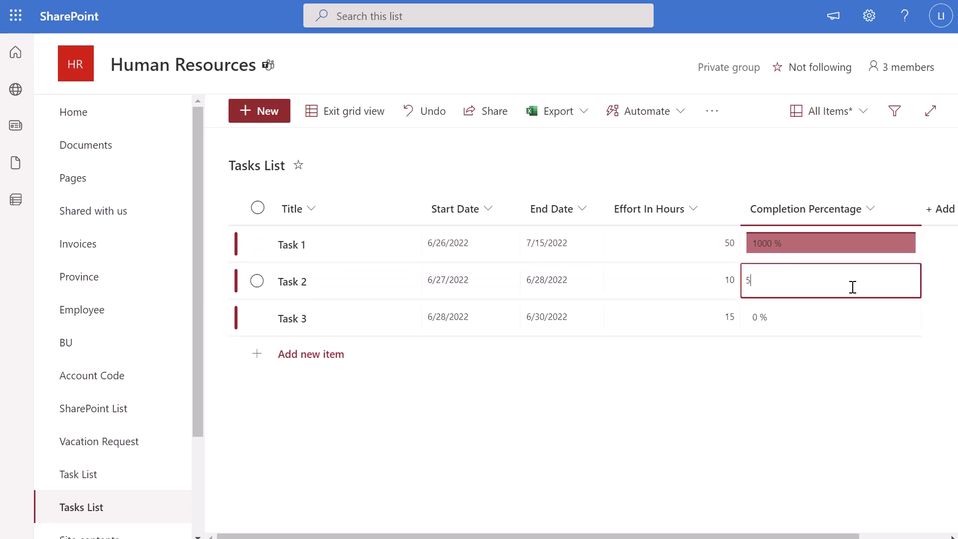
click(836, 323)
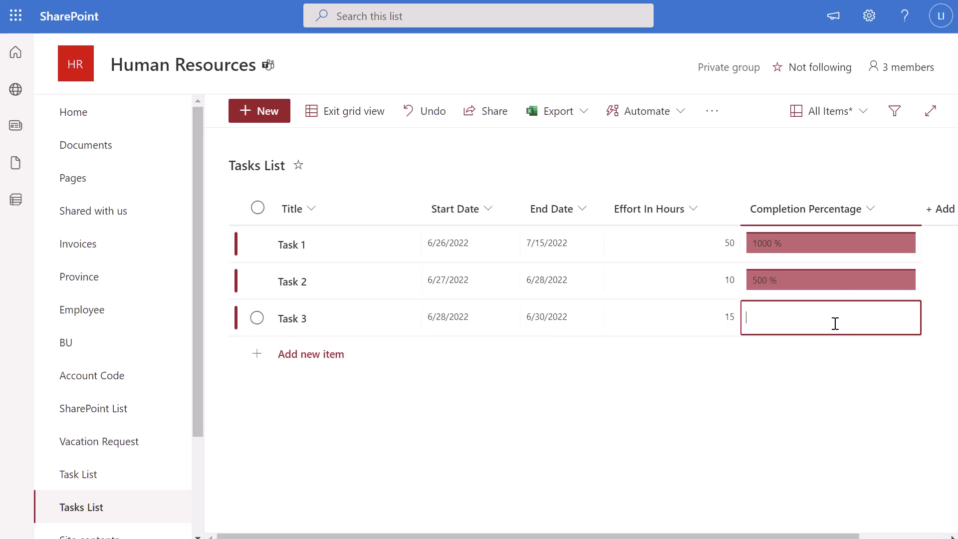
text(30)
key(Return)
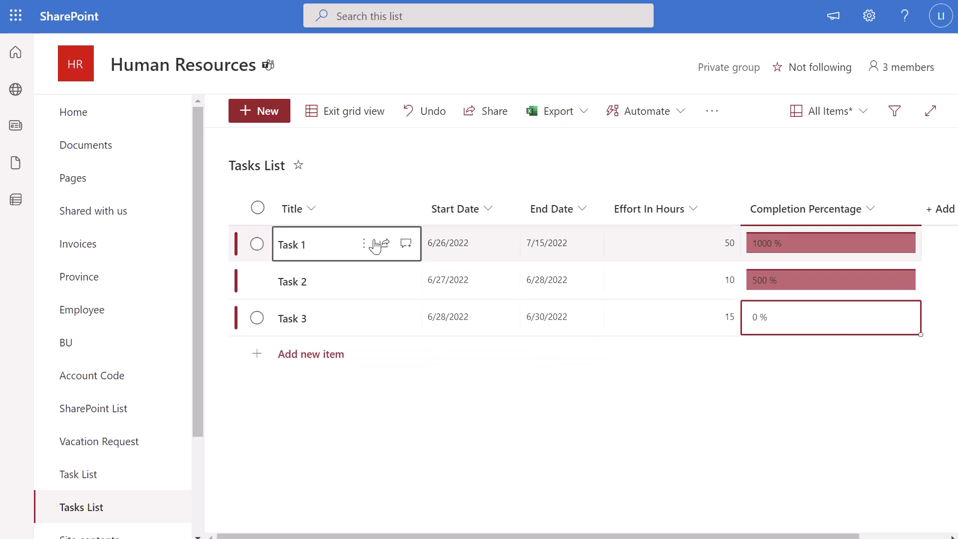
click(355, 111)
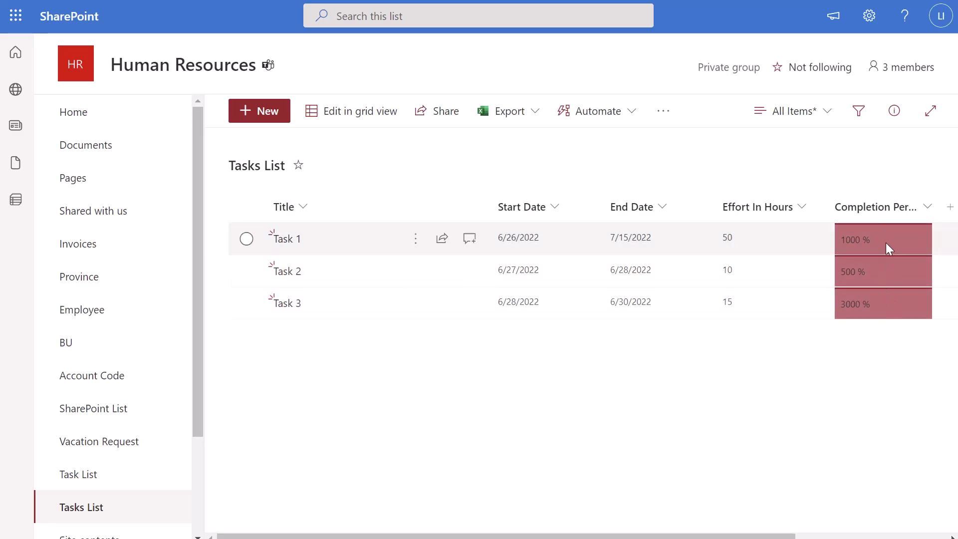
In grid view, set the Completion Percentage of Task 1 to 0.5 (50 %) and of Task 2 to .25.
click(352, 114)
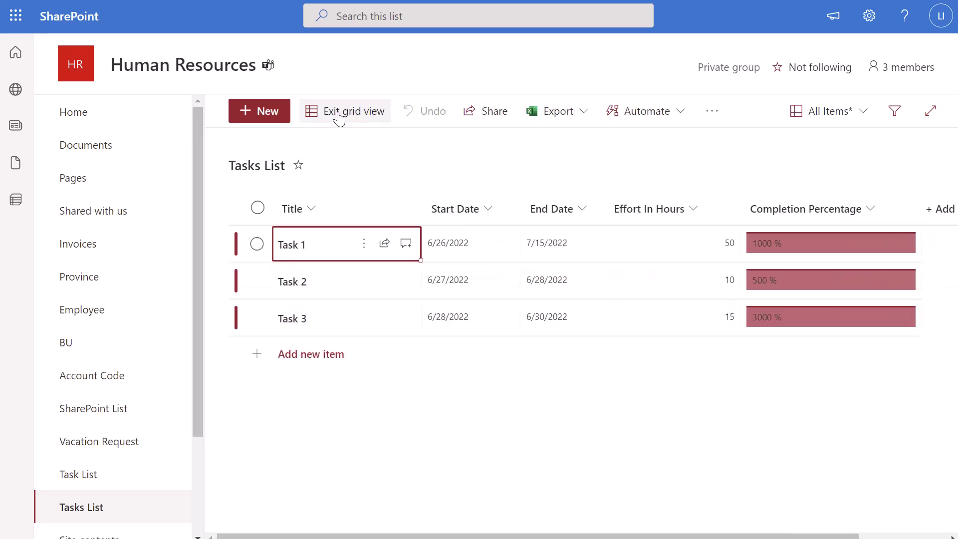
click(819, 244)
key(ctrl+a)
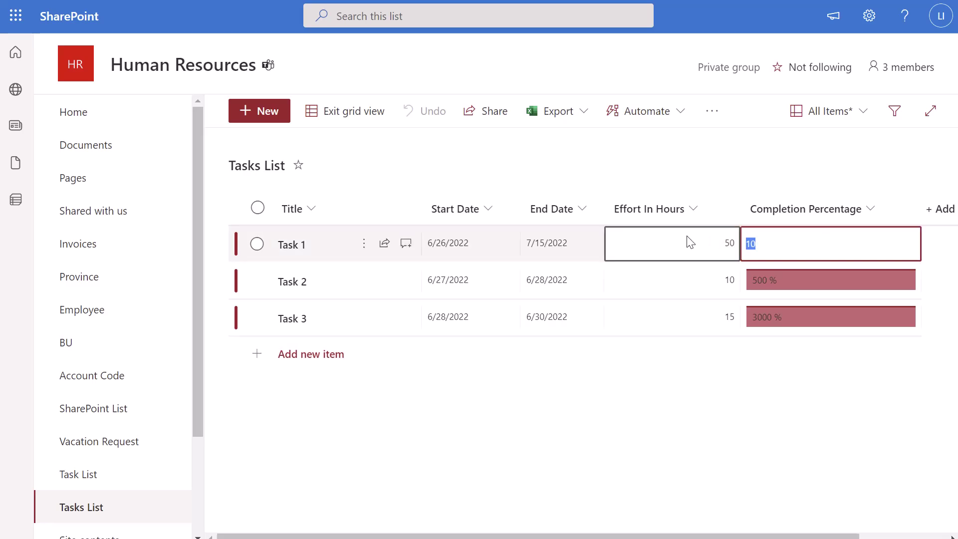
text(3100)
click(856, 277)
text(5)
key(BackSpace)
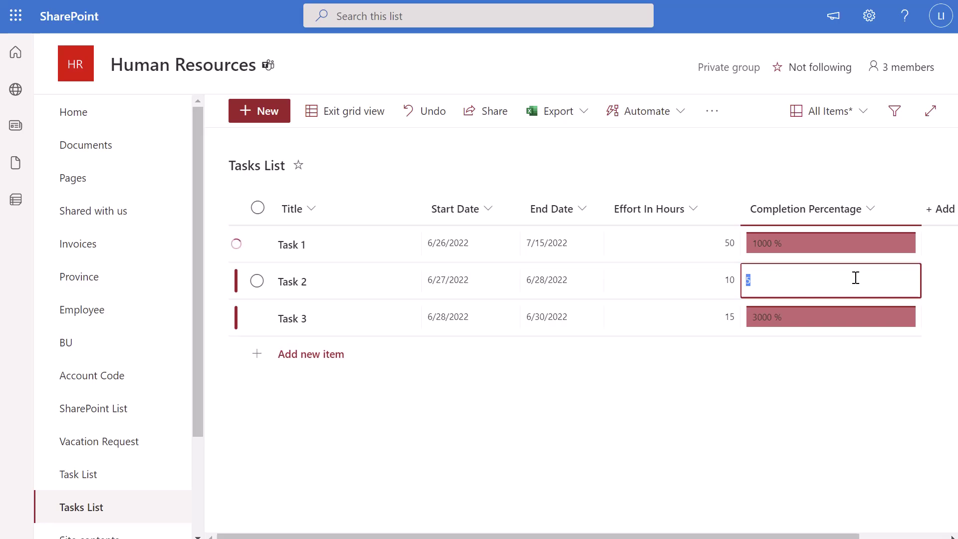
text(.25)
Set the Completion Percentage of Task 3 to .47 and exit grid view.
click(826, 317)
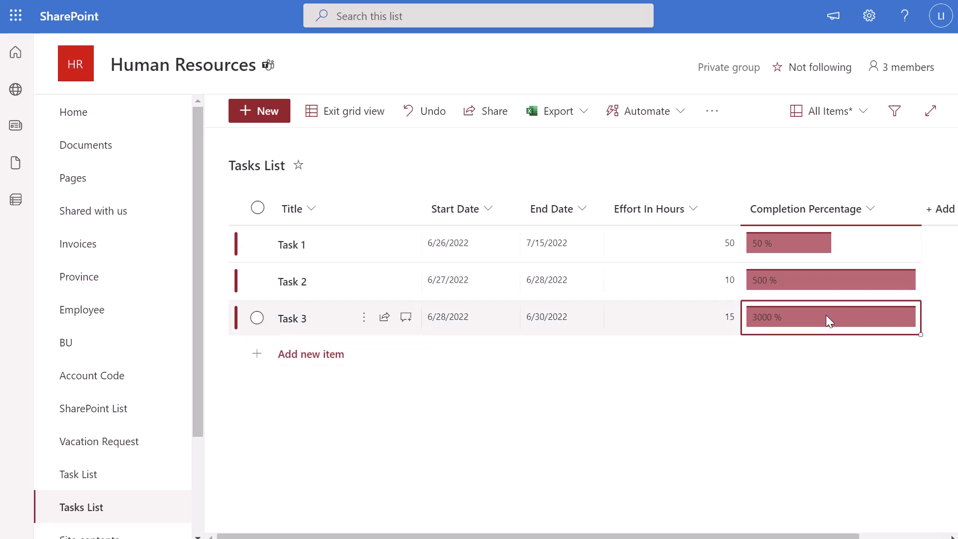
key(BackSpace)
key(BackSpace)
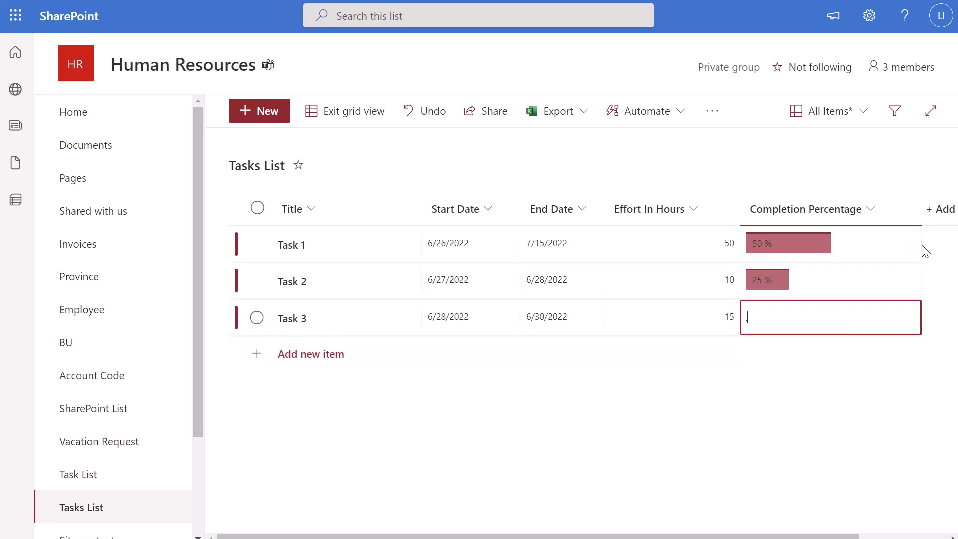
text(.47)
key(Escape)
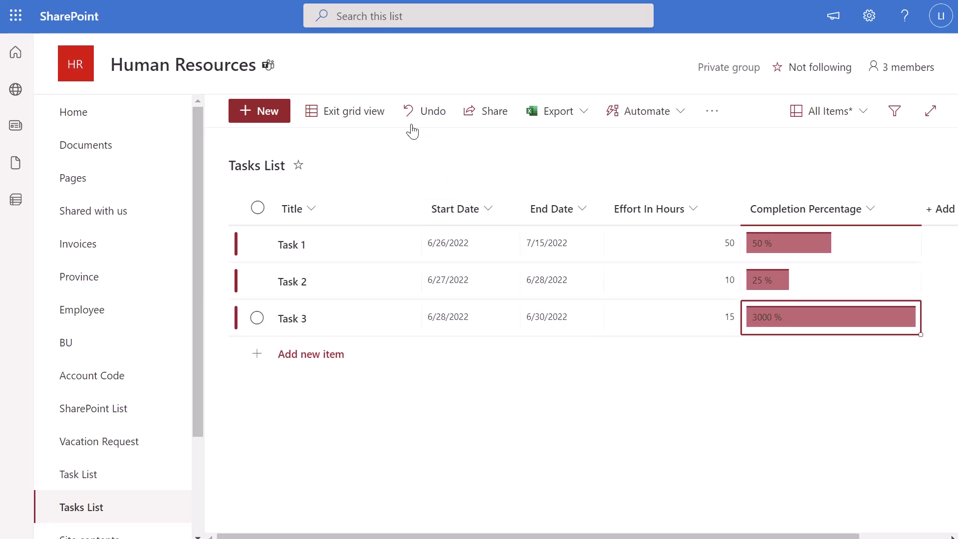
click(365, 118)
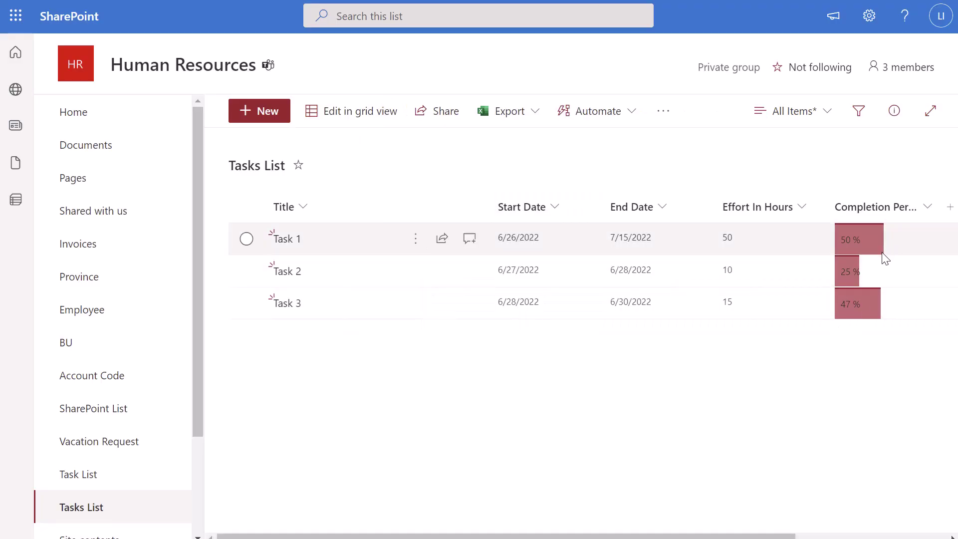